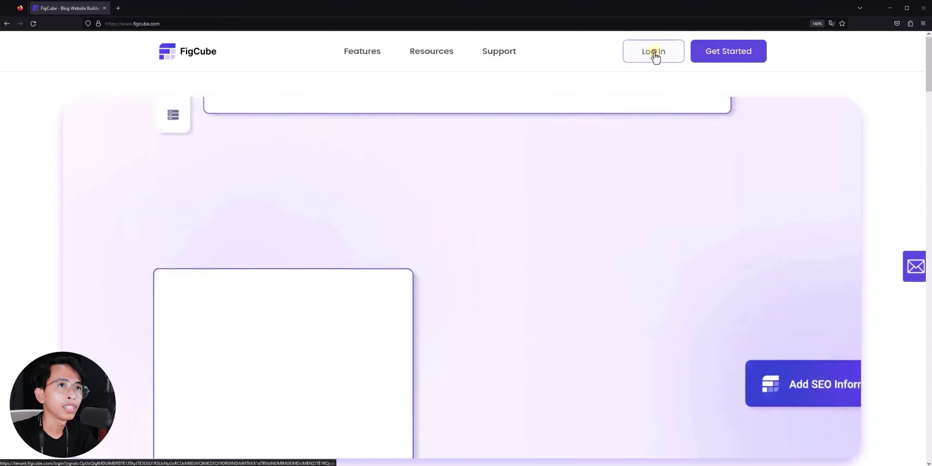
Register a new account with the user's e-mail address, account password, first name and last name
{"action": "left_click", "coordinate": [653, 51]}
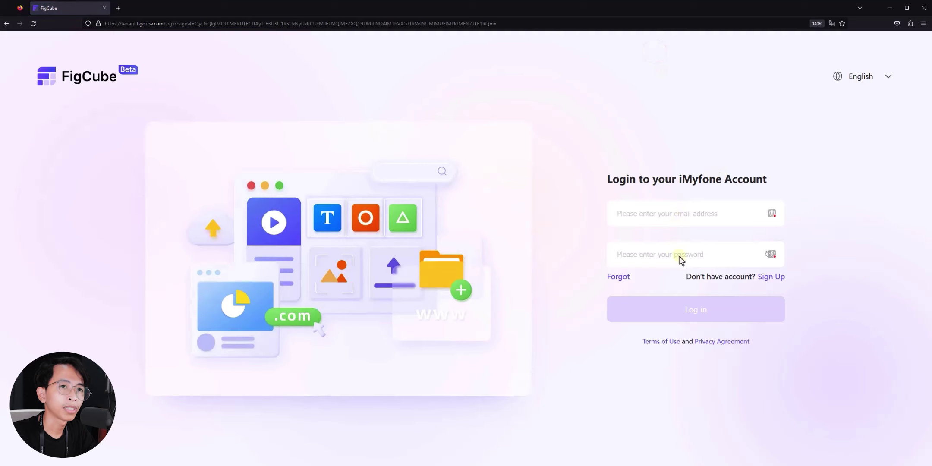
{"action": "left_click", "coordinate": [773, 278]}
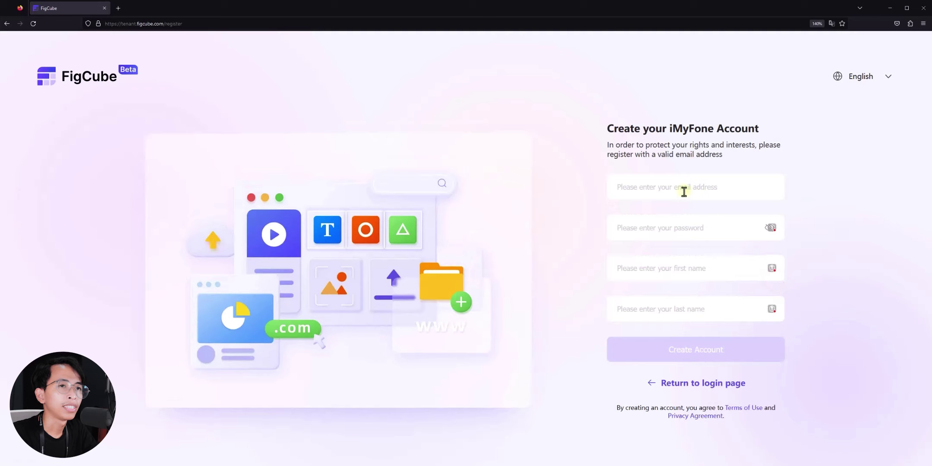
{"action": "left_click", "coordinate": [705, 191]}
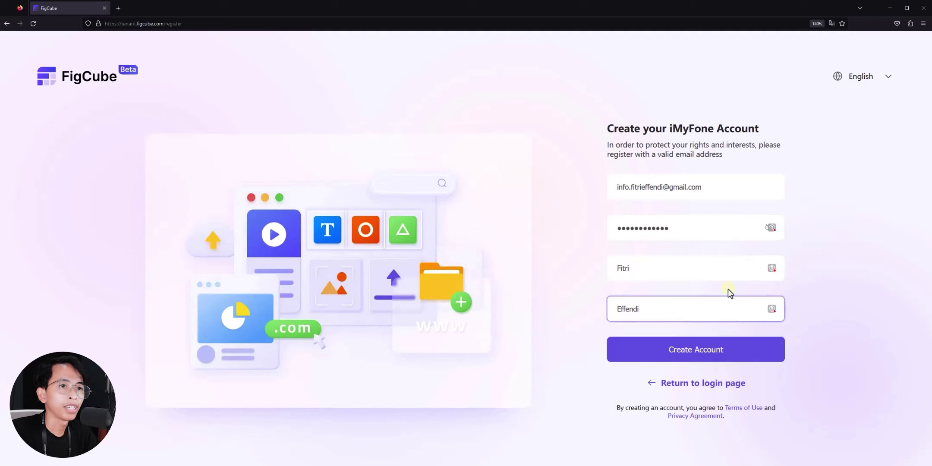
{"action": "left_click", "coordinate": [749, 356]}
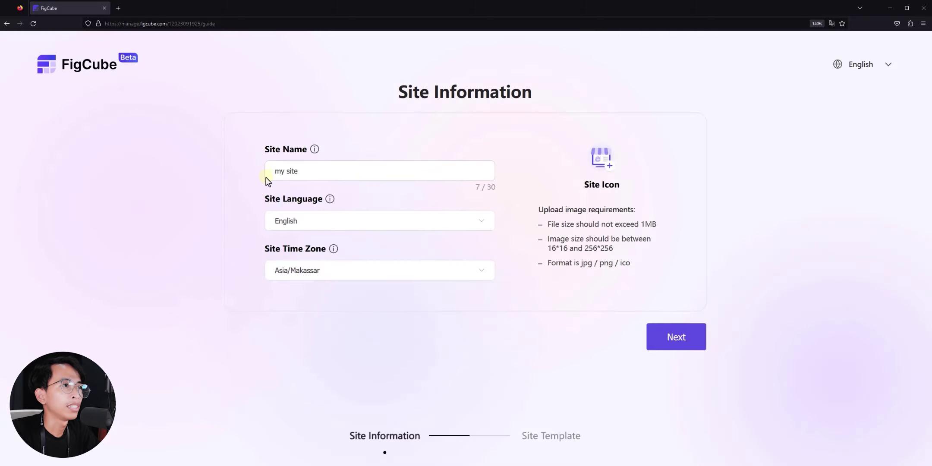
Name the site bangtutorial and set the site language to Indonesian
{"action": "left_click_drag", "start_coordinate": [311, 173], "coordinate": [199, 173]}
{"action": "type", "text": "bangtutorial"}
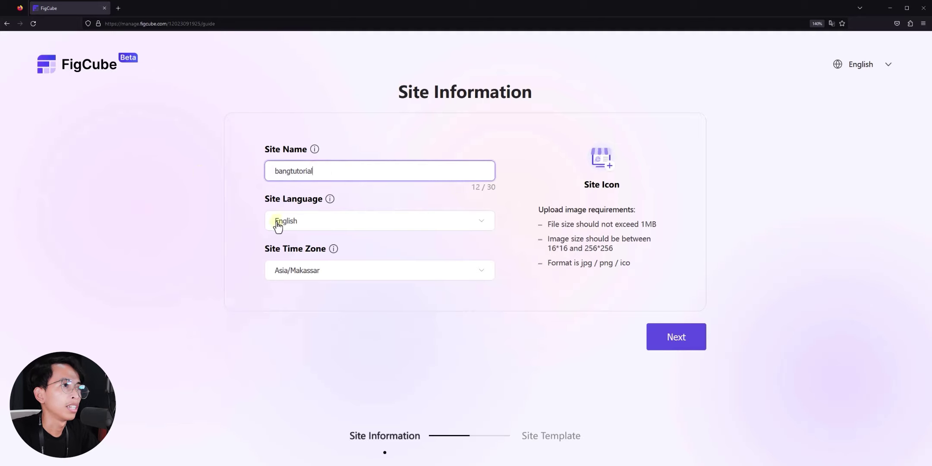
{"action": "left_click", "coordinate": [278, 224]}
{"action": "scroll", "coordinate": [321, 321], "scroll_direction": "down", "scroll_amount": 5}
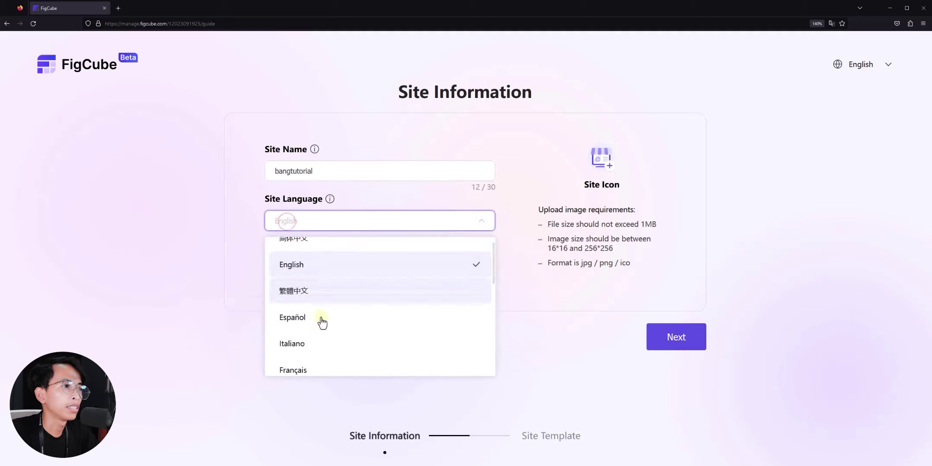
{"action": "left_click", "coordinate": [308, 314]}
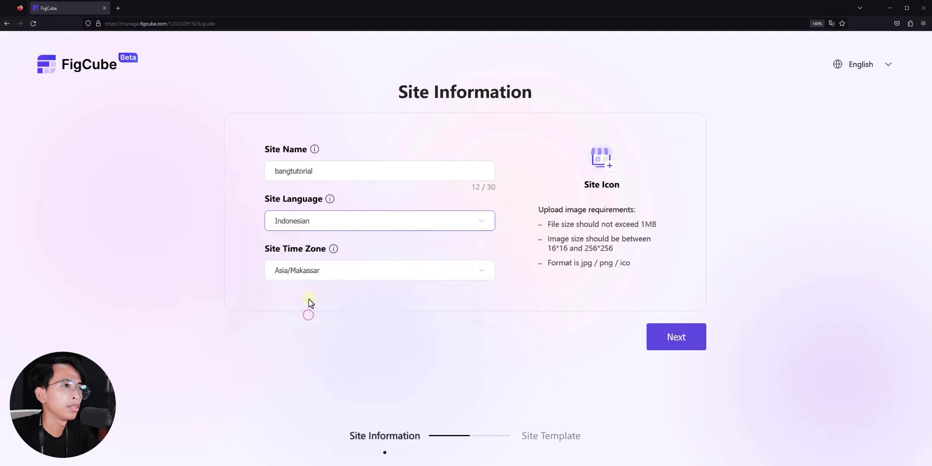
Set the site time zone to (UTC+08:00) Asia/Singapore
{"action": "left_click", "coordinate": [362, 270]}
{"action": "scroll", "coordinate": [319, 336], "scroll_direction": "down", "scroll_amount": 15}
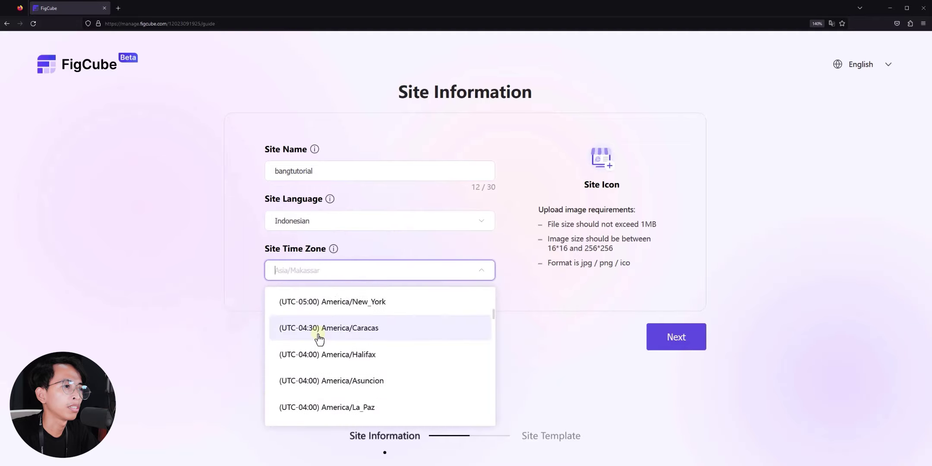
{"action": "scroll", "coordinate": [319, 343], "scroll_direction": "down", "scroll_amount": 10}
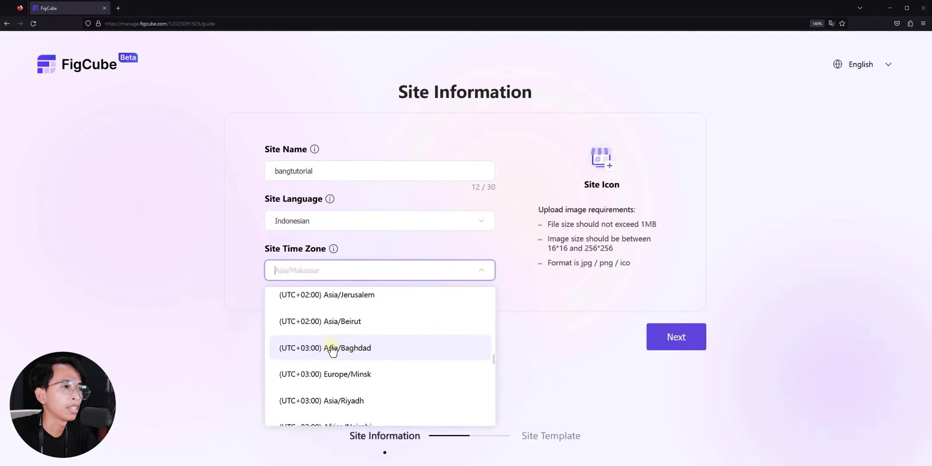
{"action": "left_click", "coordinate": [333, 349]}
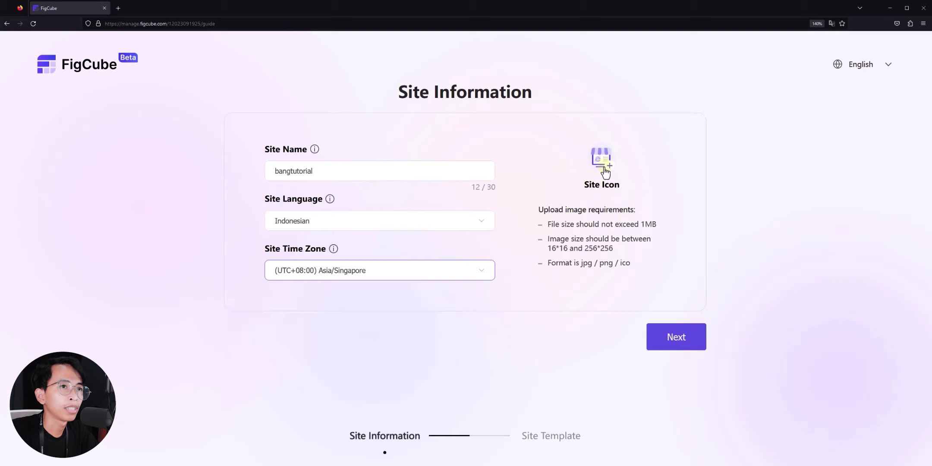
Upload NEW ICON.jpg from the Web folder as the site icon and continue to the template selection
{"action": "left_click", "coordinate": [604, 171]}
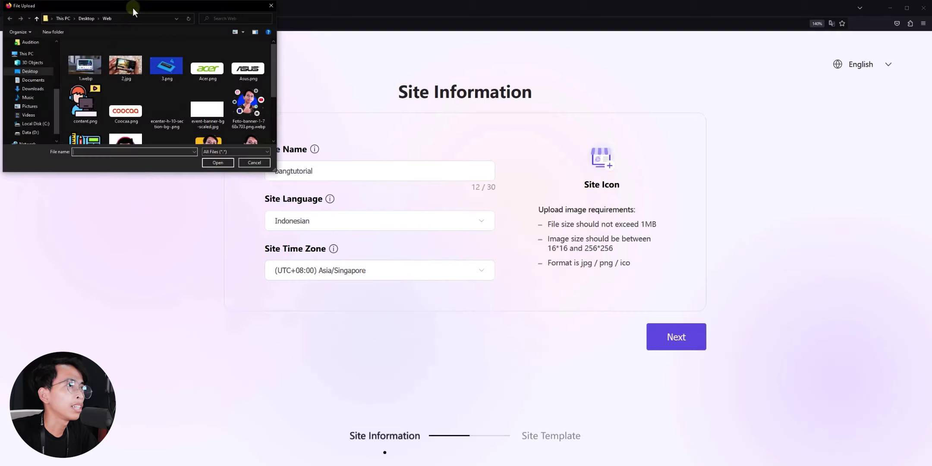
{"action": "left_click_drag", "start_coordinate": [132, 8], "coordinate": [321, 84]}
{"action": "scroll", "coordinate": [342, 164], "scroll_direction": "down", "scroll_amount": 2}
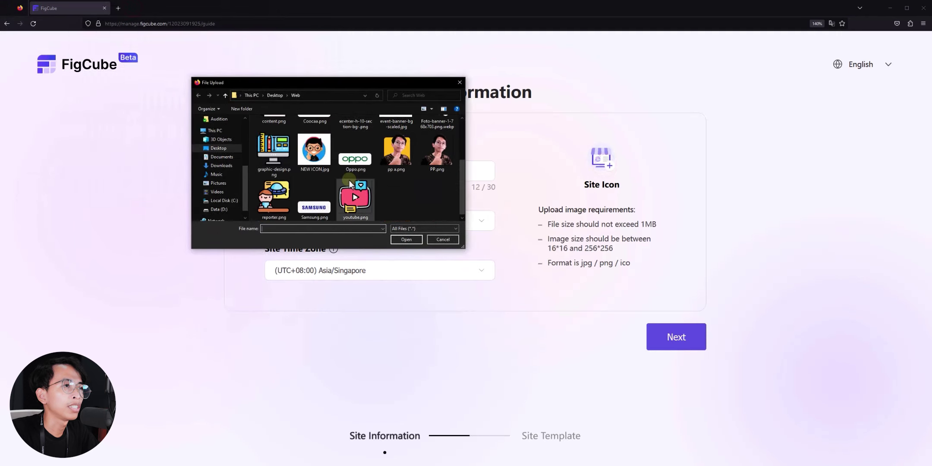
{"action": "scroll", "coordinate": [336, 176], "scroll_direction": "up", "scroll_amount": 1}
{"action": "scroll", "coordinate": [323, 174], "scroll_direction": "down", "scroll_amount": 1}
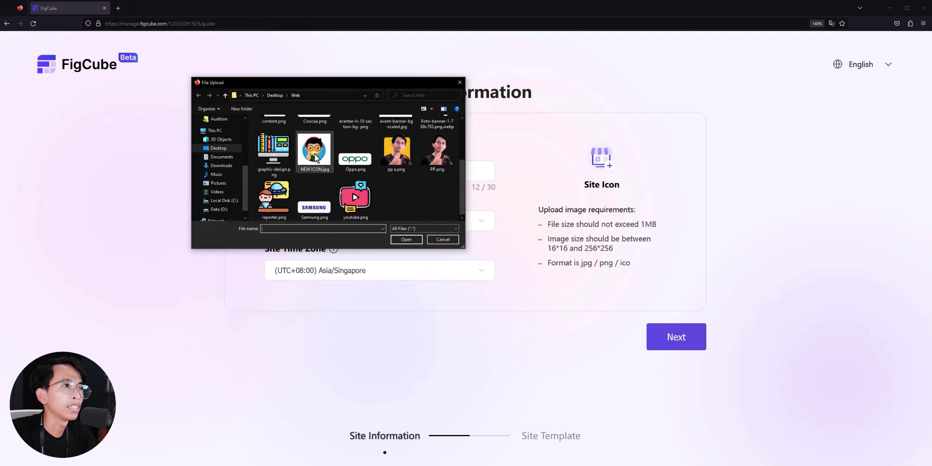
{"action": "double_click", "coordinate": [315, 156]}
{"action": "left_click", "coordinate": [665, 340]}
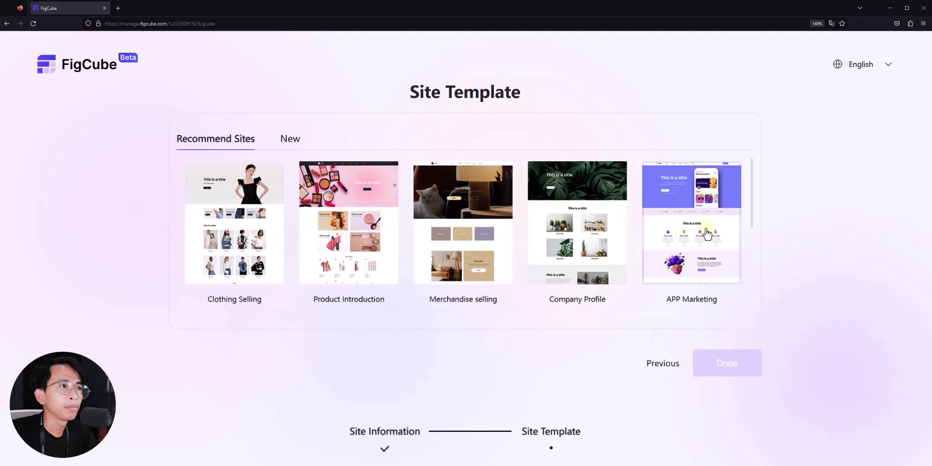
Look through the recommended site templates and apply the APP Marketing template
{"action": "scroll", "coordinate": [283, 227], "scroll_direction": "down", "scroll_amount": 4}
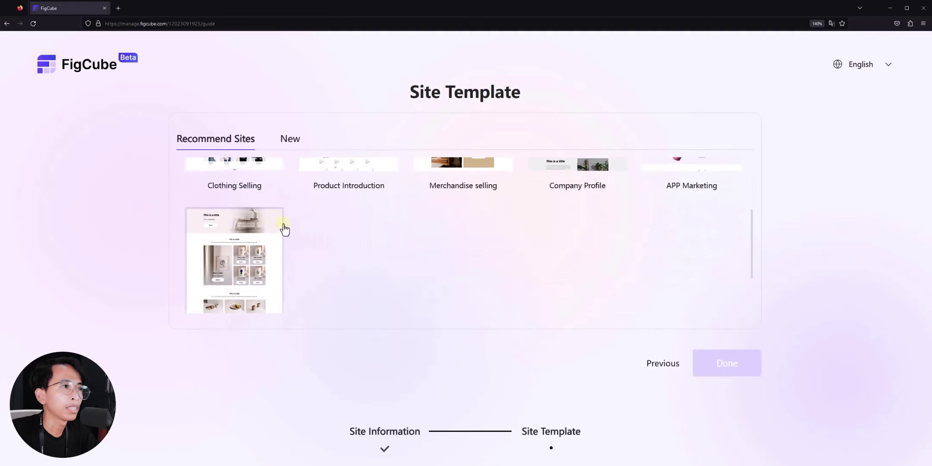
{"action": "scroll", "coordinate": [283, 228], "scroll_direction": "up", "scroll_amount": 2}
{"action": "scroll", "coordinate": [283, 227], "scroll_direction": "up", "scroll_amount": 2}
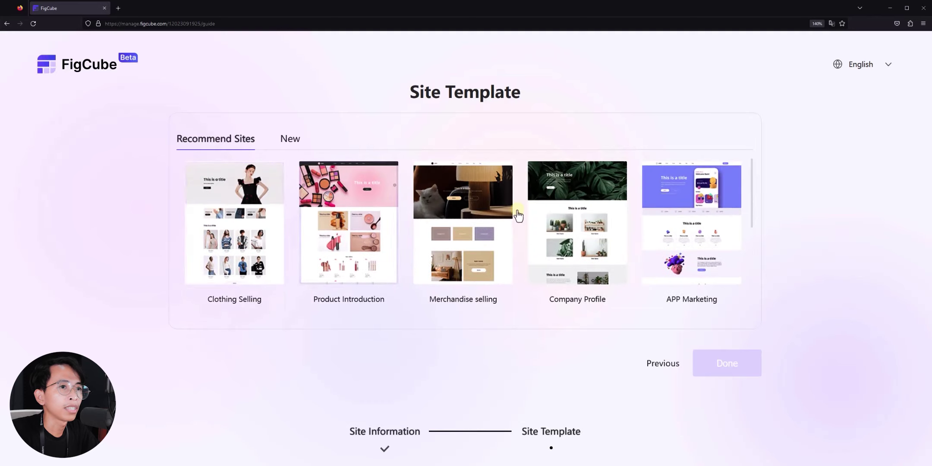
{"action": "scroll", "coordinate": [513, 211], "scroll_direction": "down", "scroll_amount": 2}
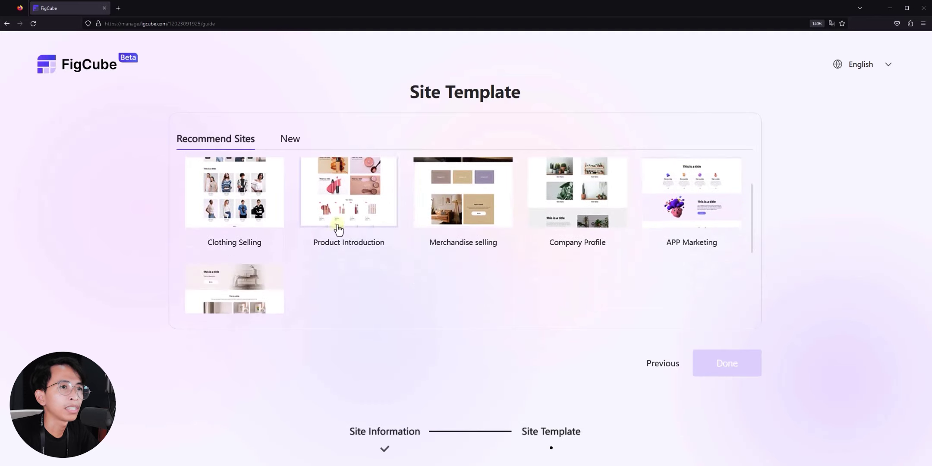
{"action": "scroll", "coordinate": [335, 232], "scroll_direction": "down", "scroll_amount": 2}
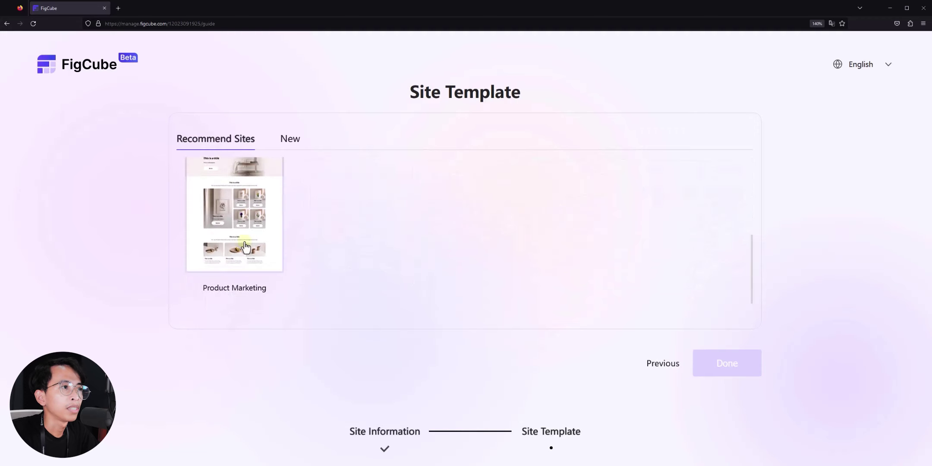
{"action": "scroll", "coordinate": [248, 249], "scroll_direction": "up", "scroll_amount": 3}
{"action": "scroll", "coordinate": [247, 249], "scroll_direction": "up", "scroll_amount": 2}
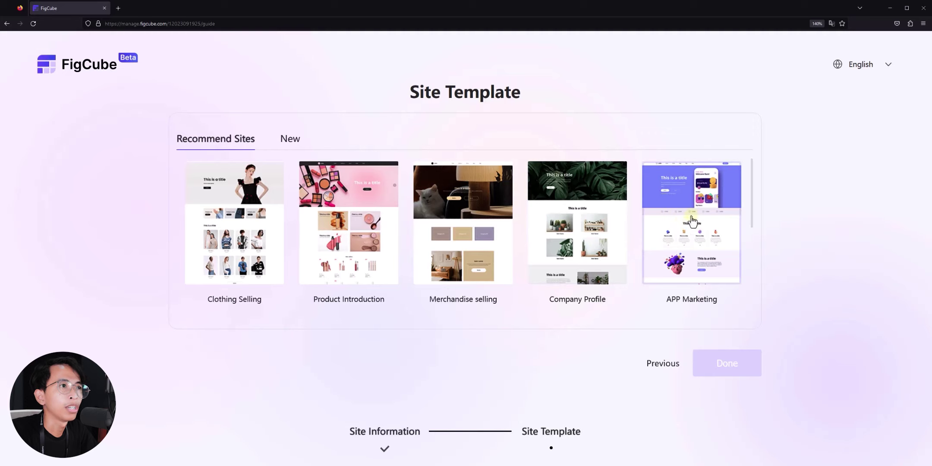
{"action": "left_click", "coordinate": [678, 219]}
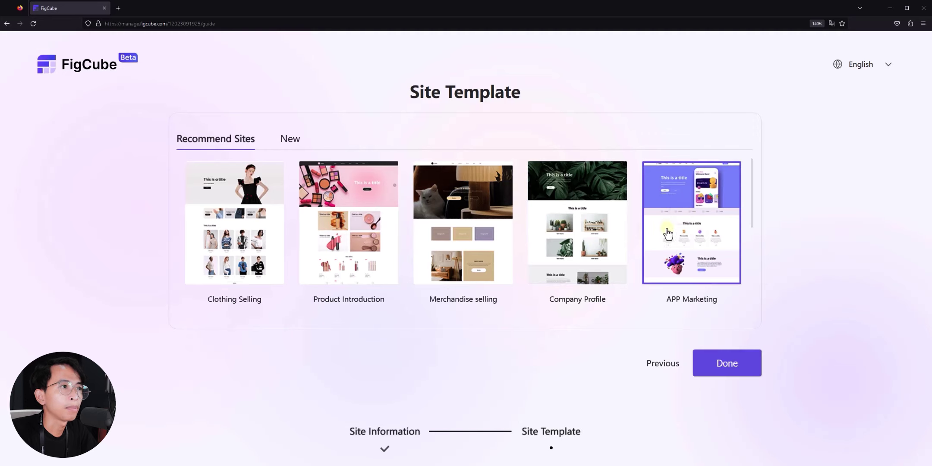
{"action": "left_click", "coordinate": [728, 364]}
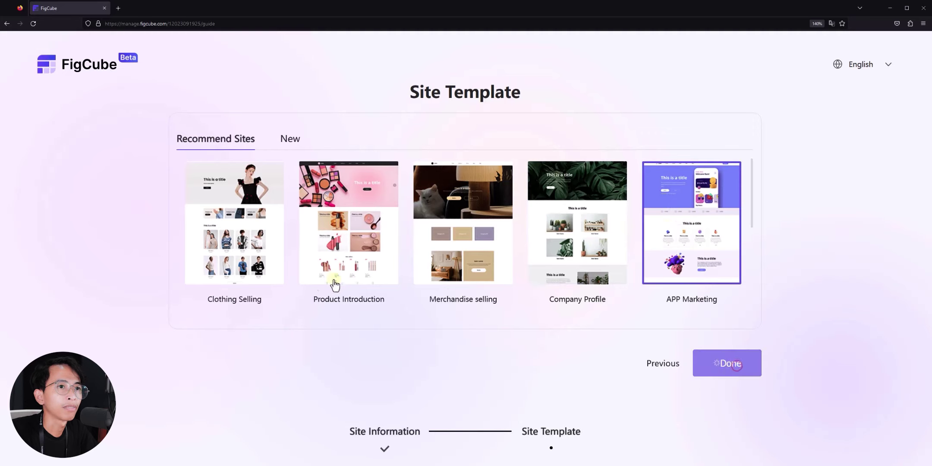
Set the site's figcube.com subdomain to bangtutorialblog, save it and enter the site editor
{"action": "double_click", "coordinate": [443, 264]}
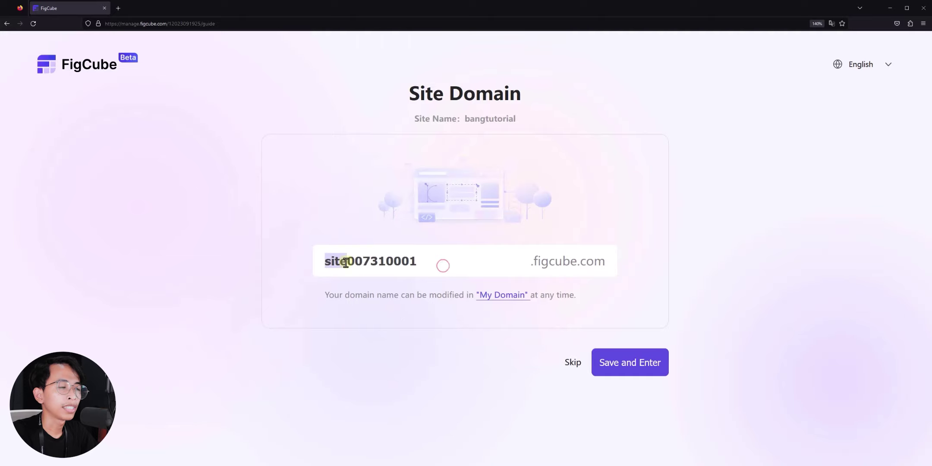
{"action": "left_click", "coordinate": [428, 264]}
{"action": "double_click", "coordinate": [428, 264]}
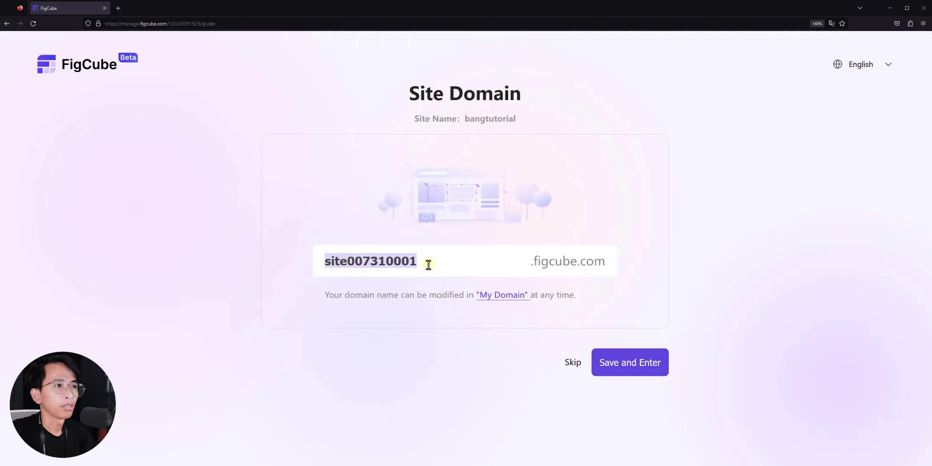
{"action": "type", "text": "bangtutorialblog"}
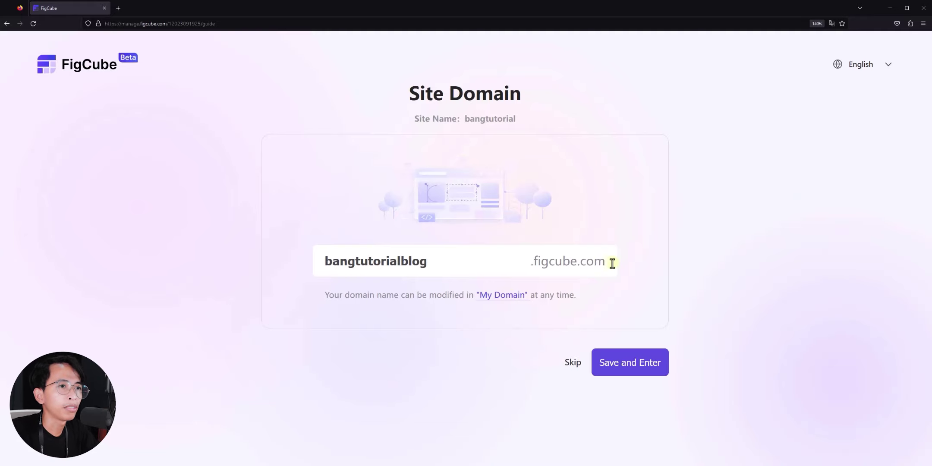
{"action": "left_click", "coordinate": [635, 373]}
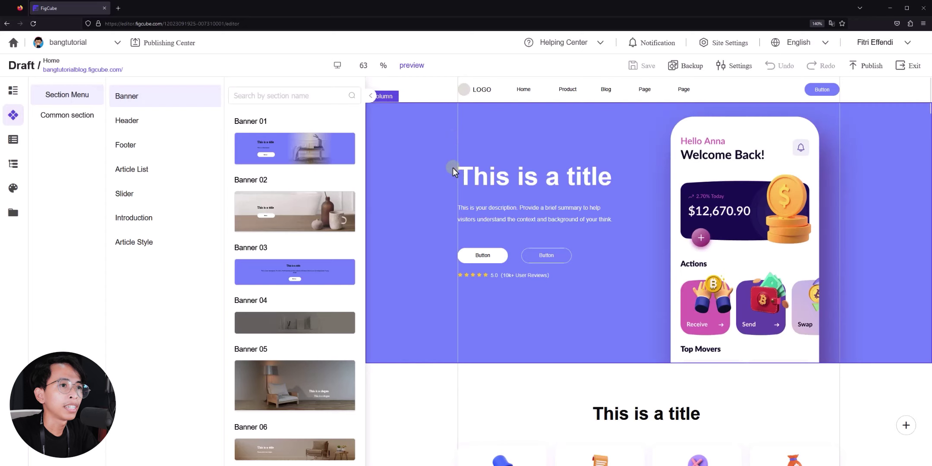
Open the home page's Header 02 common section for editing
{"action": "scroll", "coordinate": [453, 167], "scroll_direction": "down", "scroll_amount": 2}
{"action": "scroll", "coordinate": [453, 168], "scroll_direction": "up", "scroll_amount": 2}
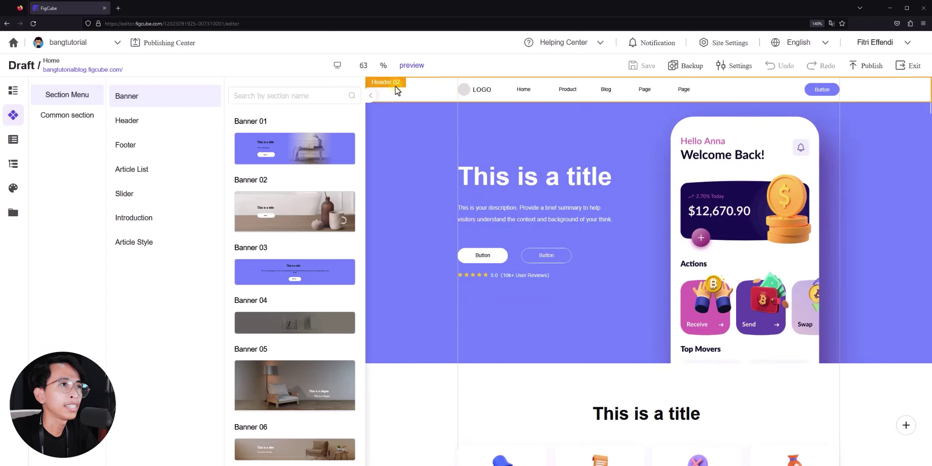
{"action": "left_click", "coordinate": [417, 88]}
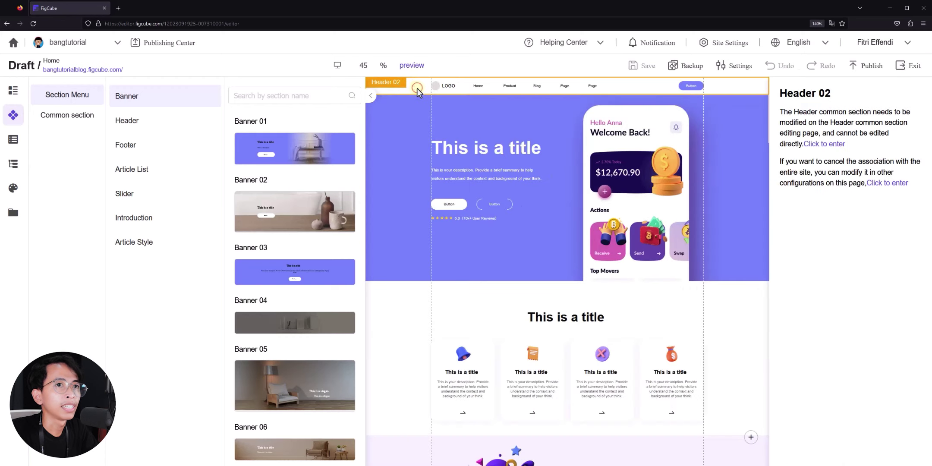
{"action": "left_click", "coordinate": [835, 145]}
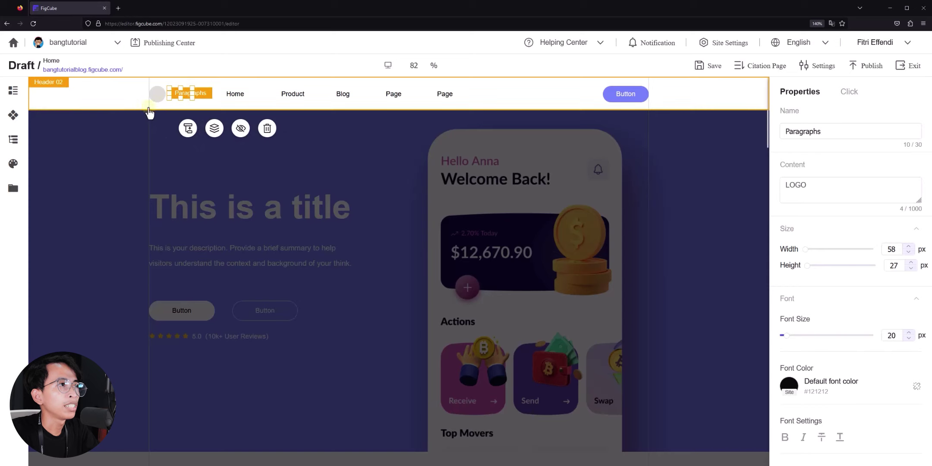
Replace the header's logo picture with NEW ICON.jpg and shrink it to about 48 by 48 px
{"action": "left_click", "coordinate": [131, 109]}
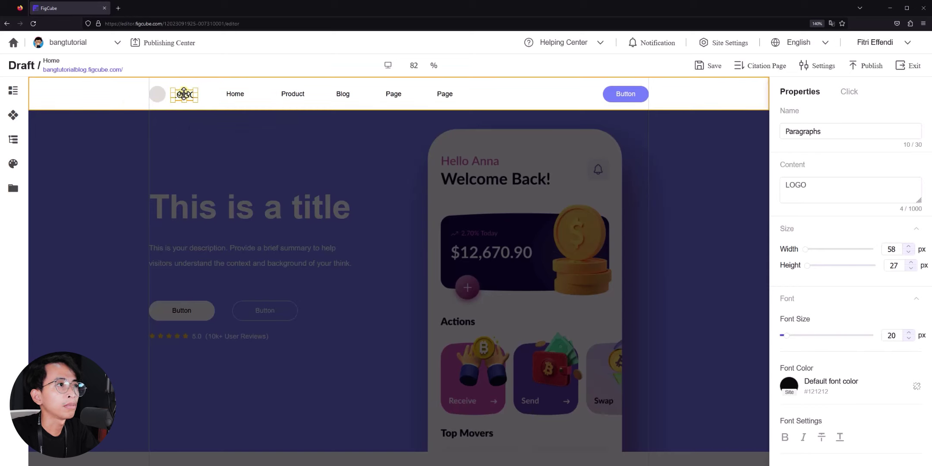
{"action": "left_click", "coordinate": [183, 93]}
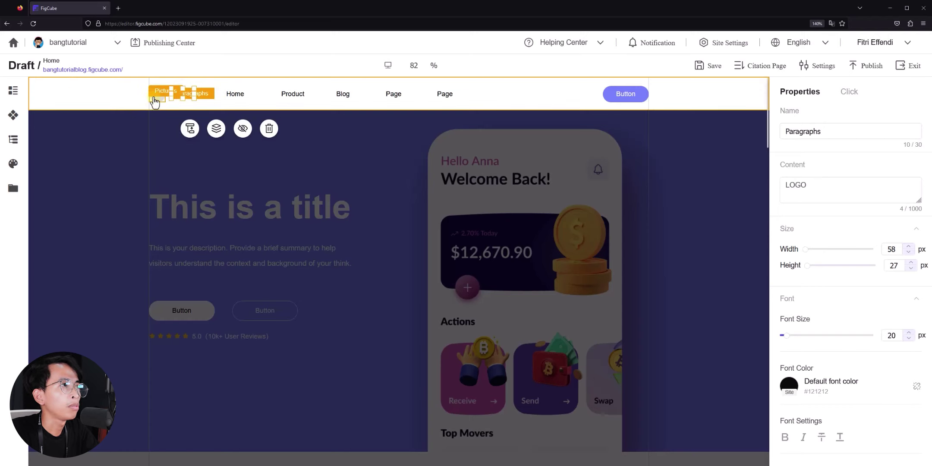
{"action": "left_click", "coordinate": [155, 101]}
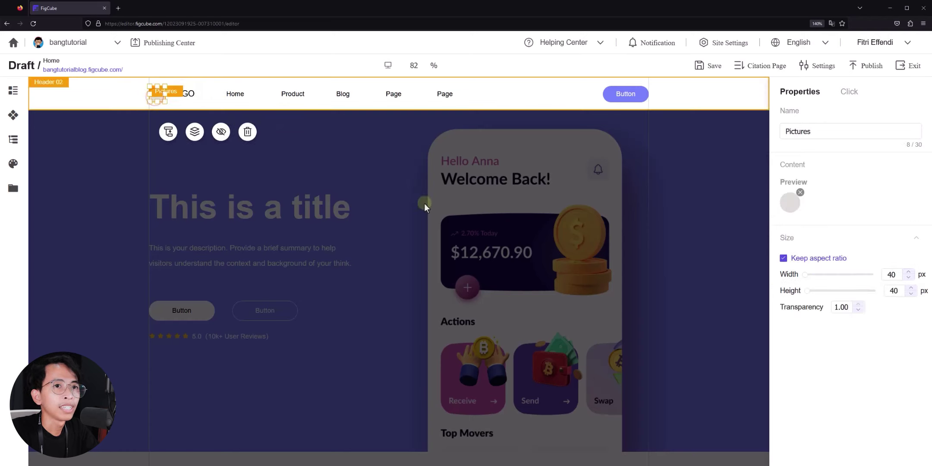
{"action": "left_click", "coordinate": [790, 208]}
{"action": "left_click", "coordinate": [215, 58]}
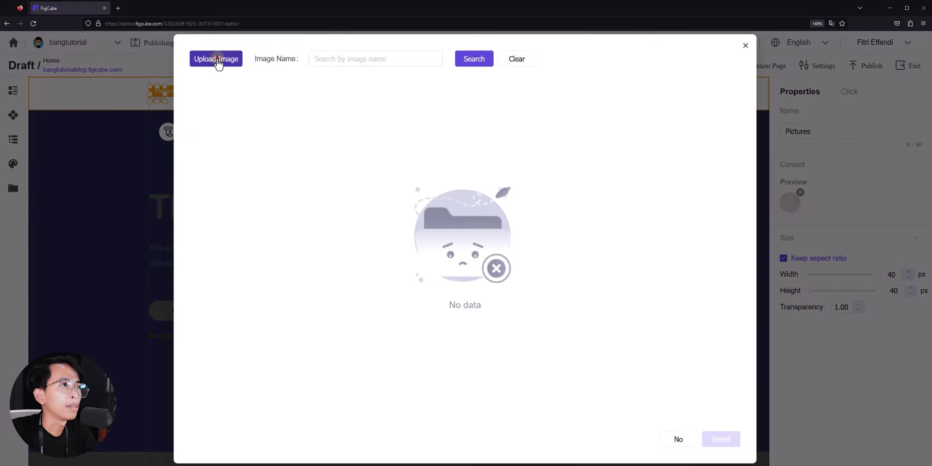
{"action": "scroll", "coordinate": [350, 180], "scroll_direction": "down", "scroll_amount": 2}
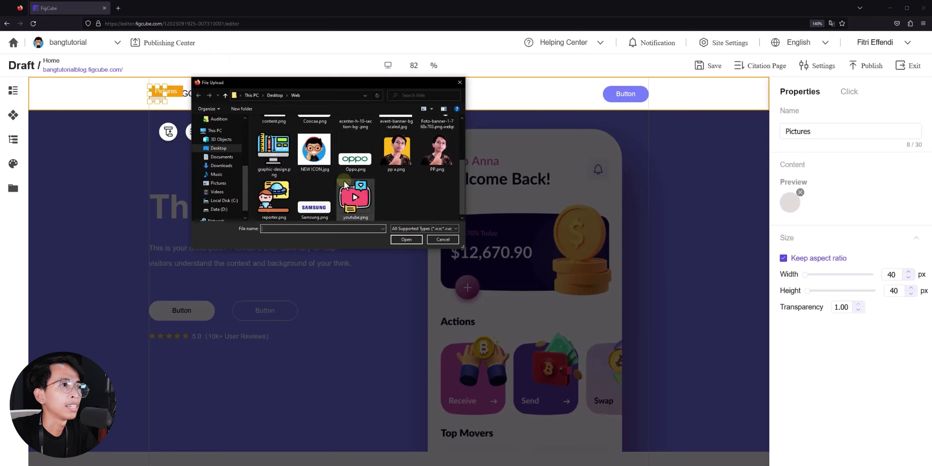
{"action": "left_click", "coordinate": [316, 152]}
{"action": "double_click", "coordinate": [316, 152]}
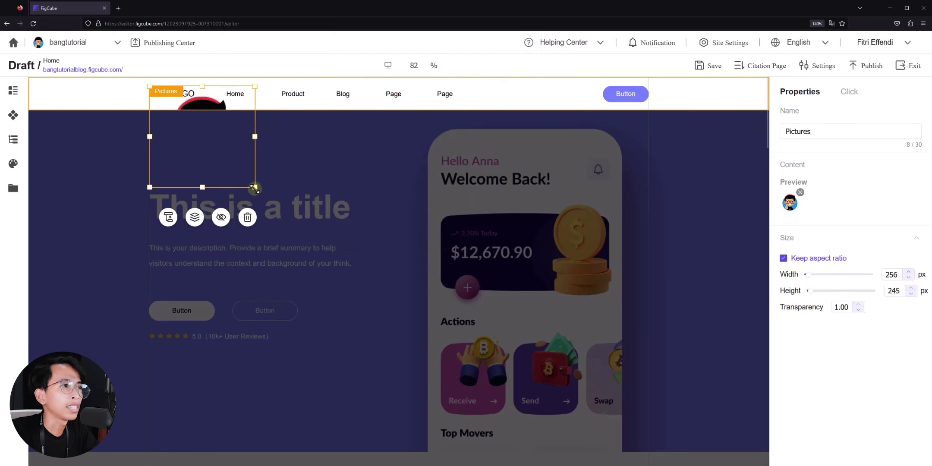
{"action": "left_click_drag", "start_coordinate": [255, 188], "coordinate": [168, 107]}
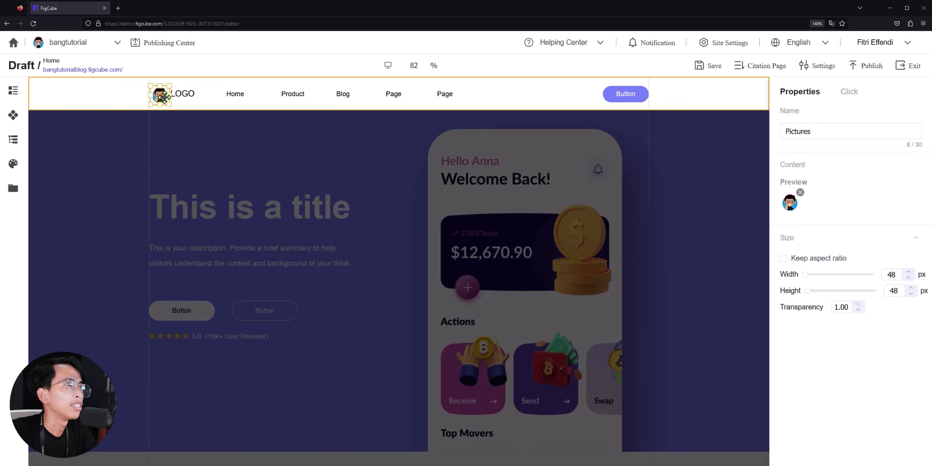
Move the header's LOGO text clear of the logo picture, change it to "Bang Tutorial" and enlarge its box to about 162 by 48 px
{"action": "left_click", "coordinate": [190, 95]}
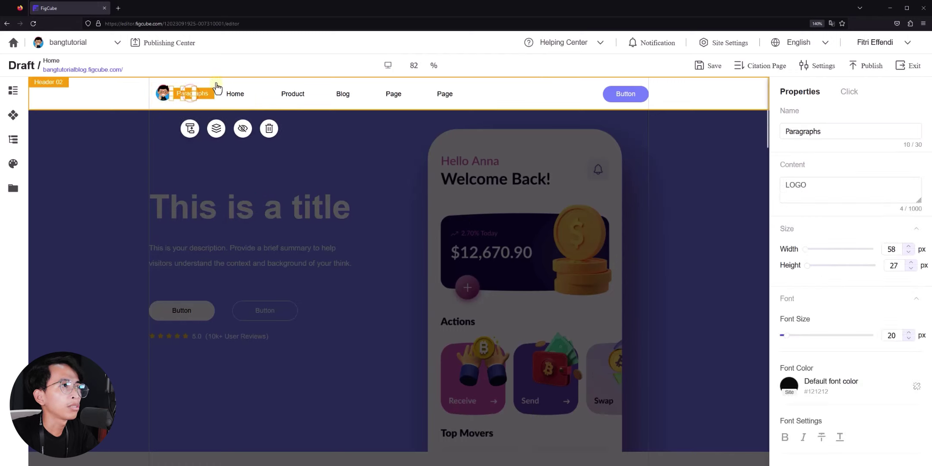
{"action": "left_click", "coordinate": [193, 102]}
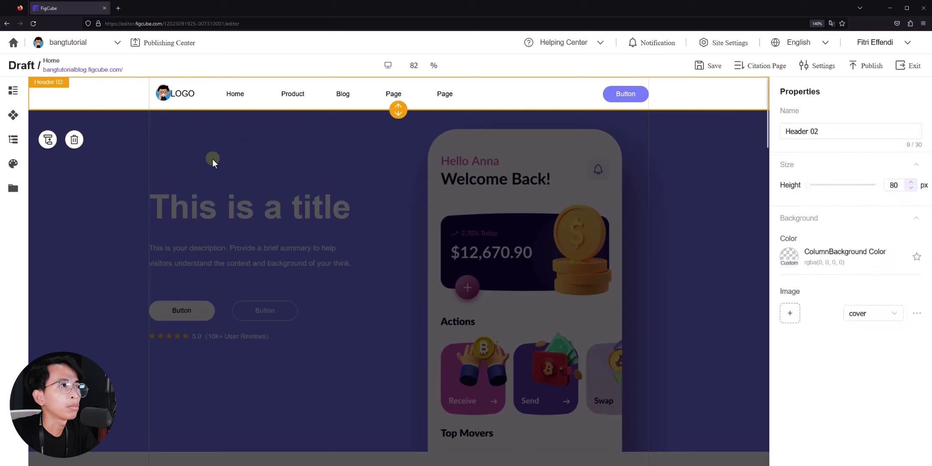
{"action": "left_click", "coordinate": [183, 97]}
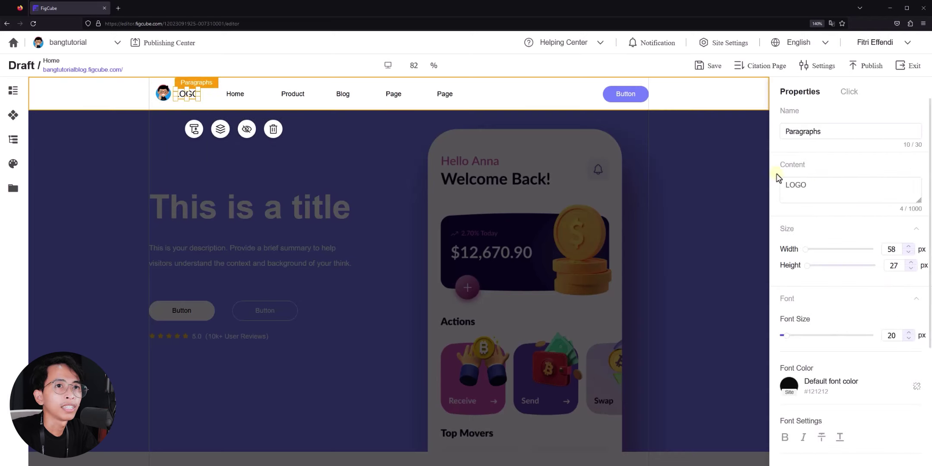
{"action": "double_click", "coordinate": [832, 187]}
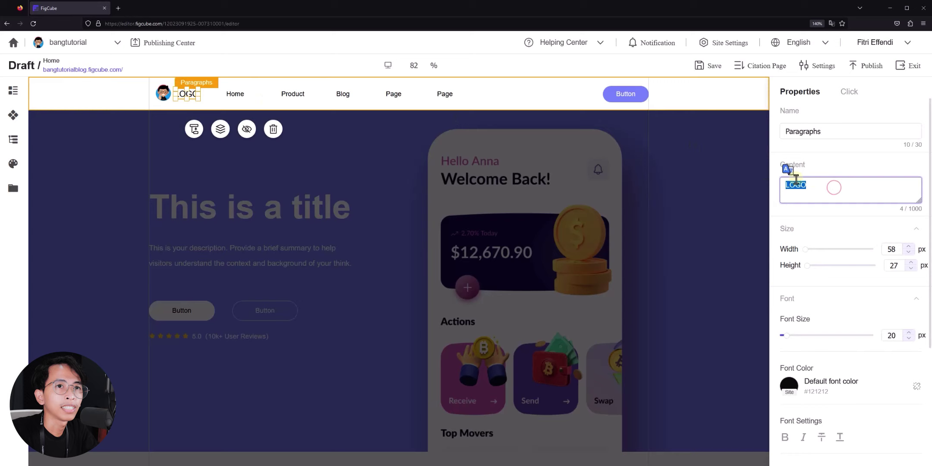
{"action": "left_click", "coordinate": [826, 187]}
{"action": "double_click", "coordinate": [854, 187]}
{"action": "type", "text": "Bang Tutorial"}
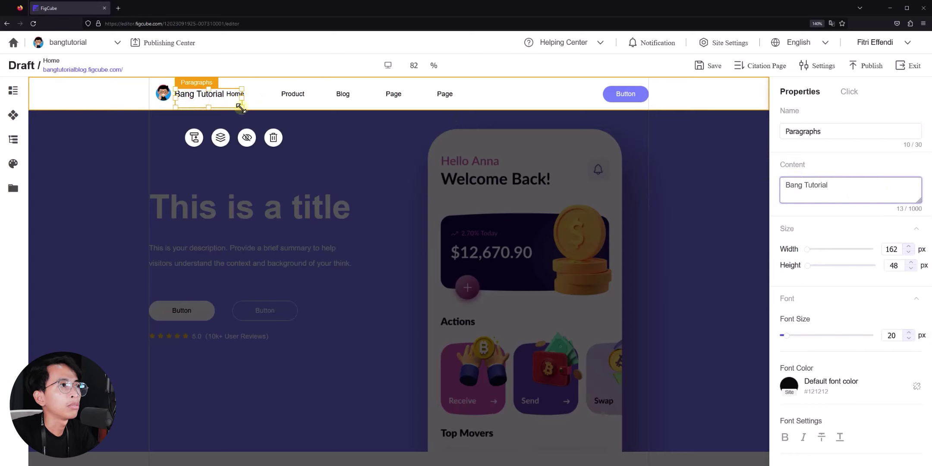
Delete the "Bang Tutorial" text element beside the header's logo picture
{"action": "mouse_move", "coordinate": [221, 94]}
{"action": "left_mouse_down"}
{"action": "mouse_move", "coordinate": [212, 88]}
{"action": "mouse_move", "coordinate": [220, 99]}
{"action": "left_mouse_up"}
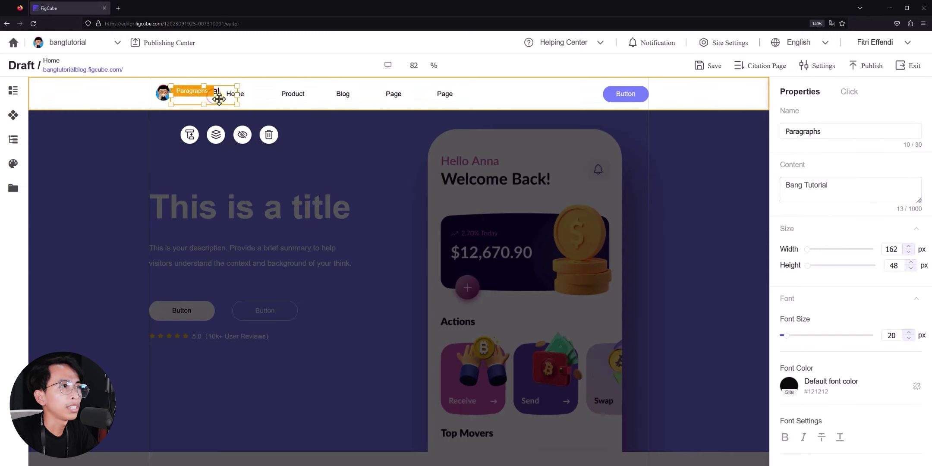
{"action": "left_click", "coordinate": [268, 136]}
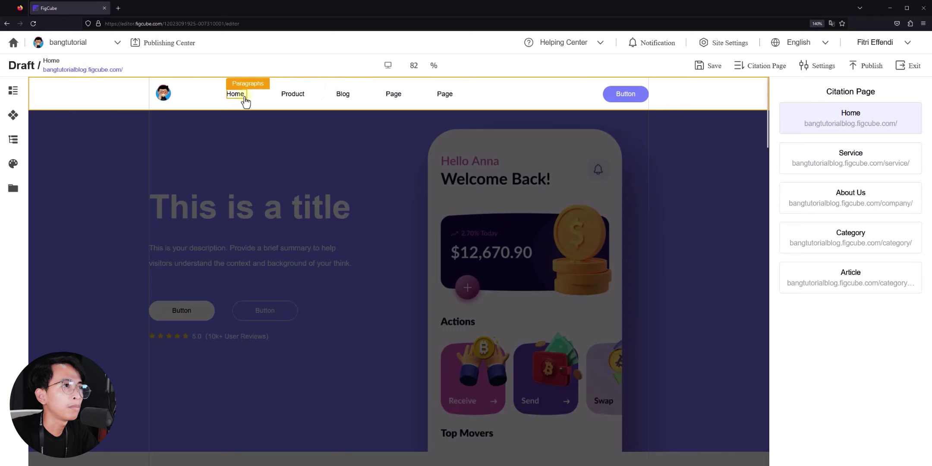
Rename the header menu items Product, Blog and the first Page as Artikel, Galeri and Kontak
{"action": "left_click", "coordinate": [299, 97]}
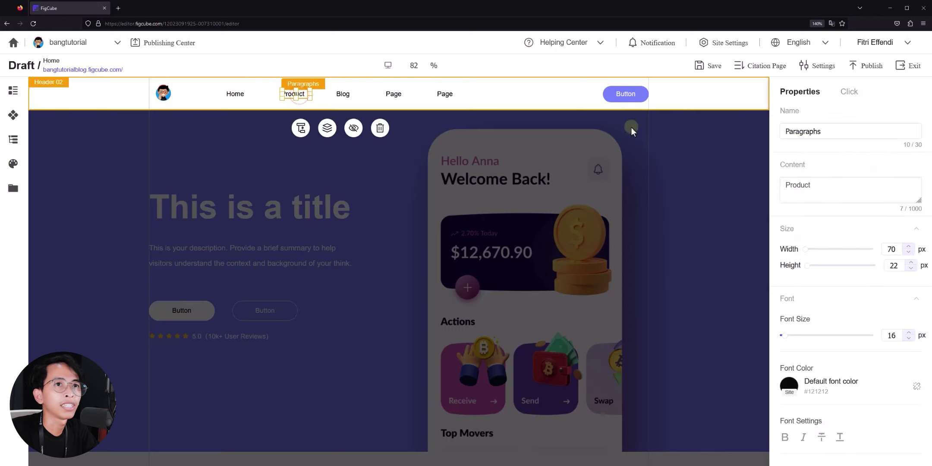
{"action": "double_click", "coordinate": [835, 183]}
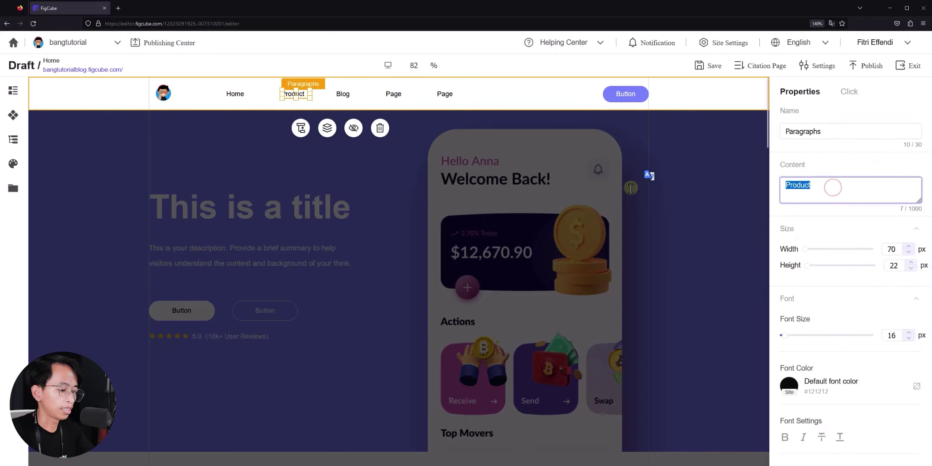
{"action": "type", "text": "S"}
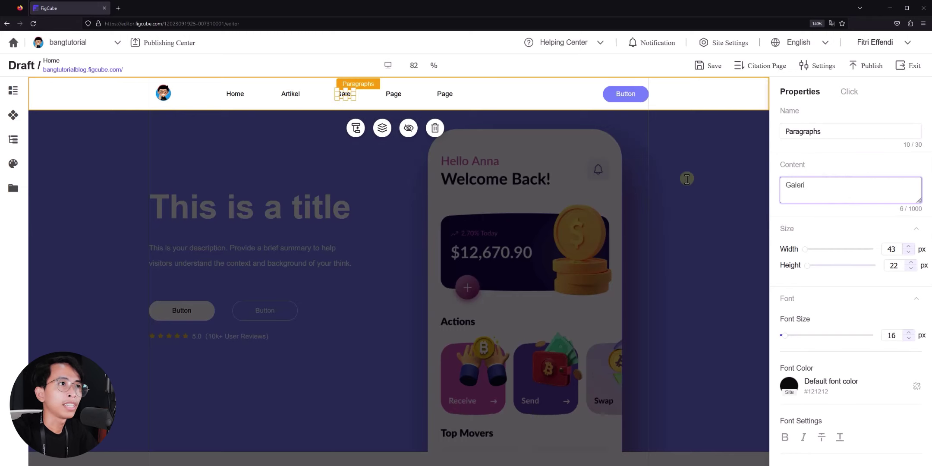
{"action": "left_click", "coordinate": [396, 96]}
{"action": "double_click", "coordinate": [819, 186]}
{"action": "type", "text": "Kontak"}
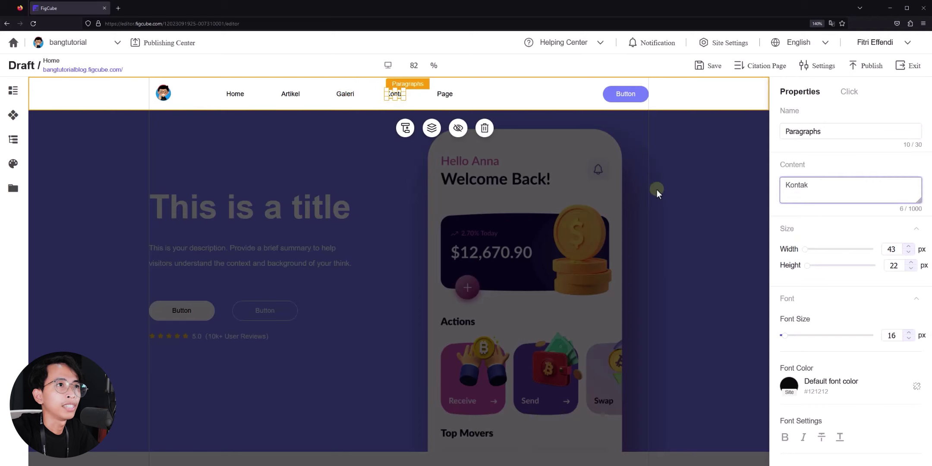
Delete the remaining Page item from the header menu and rename the Kontak item as Shop
{"action": "left_click", "coordinate": [444, 94]}
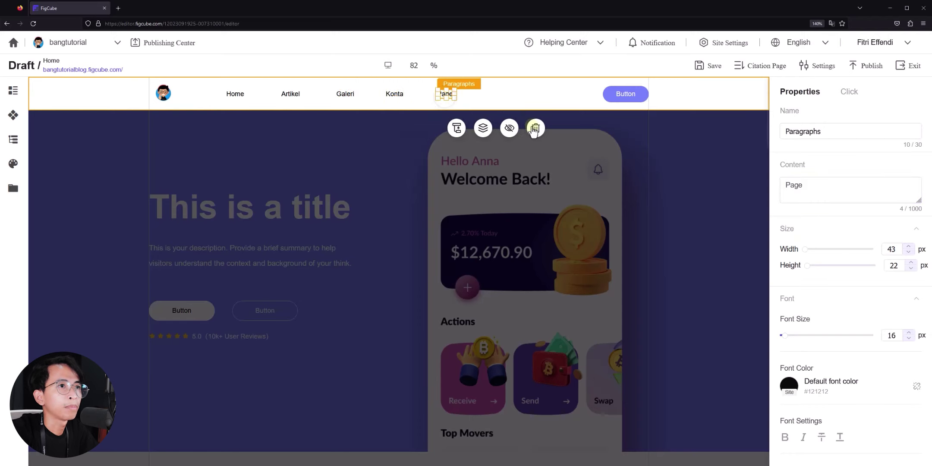
{"action": "left_click", "coordinate": [535, 128]}
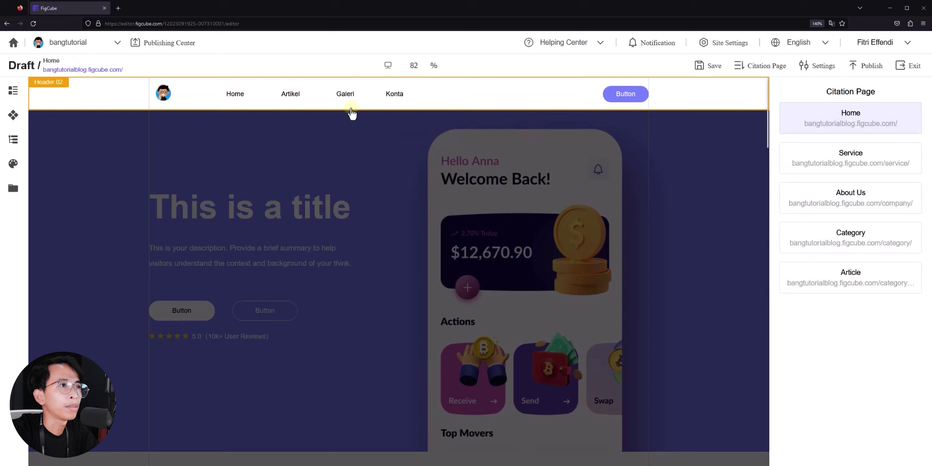
{"action": "left_click", "coordinate": [408, 101]}
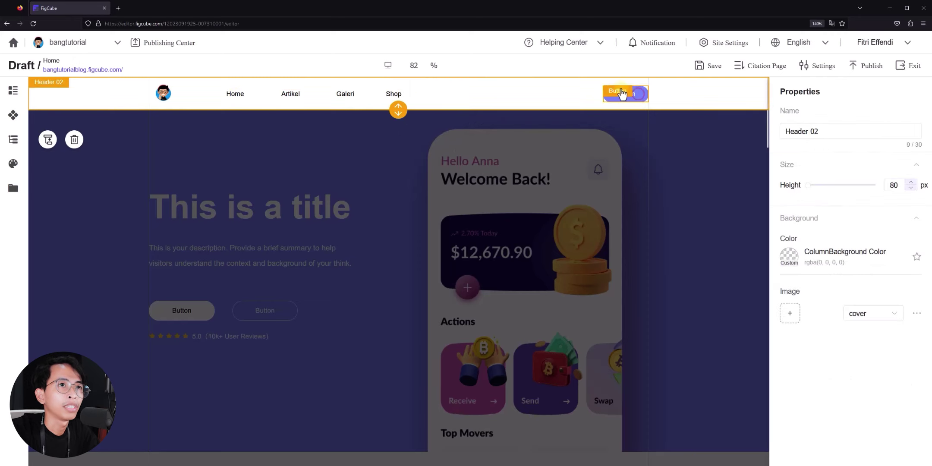
Label the header button YouTube and set its background color to red #F00000
{"action": "left_click", "coordinate": [638, 99]}
{"action": "double_click", "coordinate": [821, 192]}
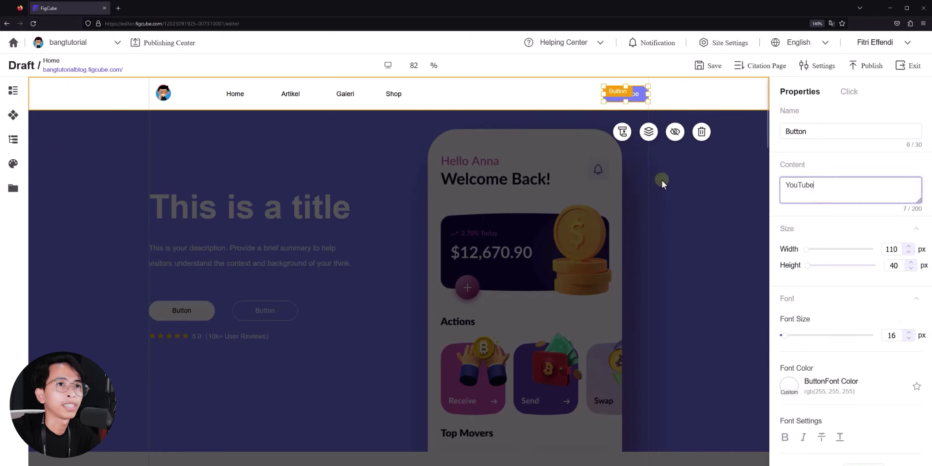
{"action": "scroll", "coordinate": [845, 292], "scroll_direction": "down", "scroll_amount": 3}
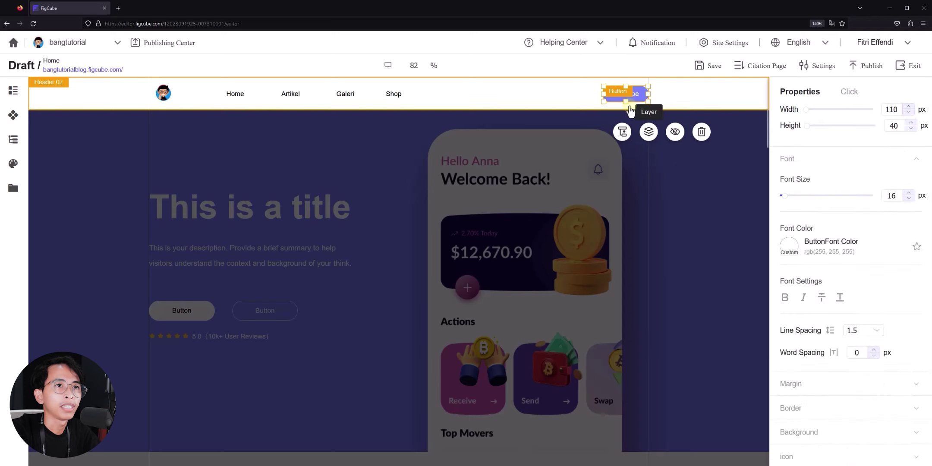
{"action": "left_click", "coordinate": [831, 437]}
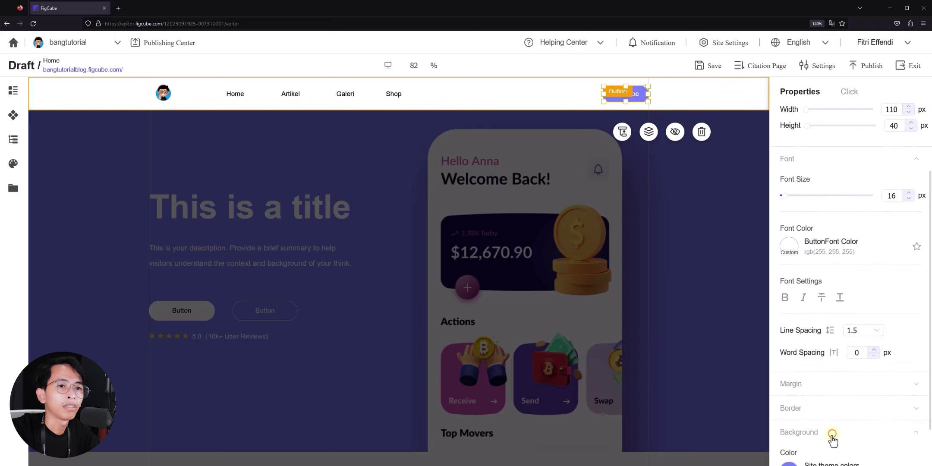
{"action": "scroll", "coordinate": [810, 397], "scroll_direction": "down", "scroll_amount": 3}
{"action": "left_click", "coordinate": [789, 360]}
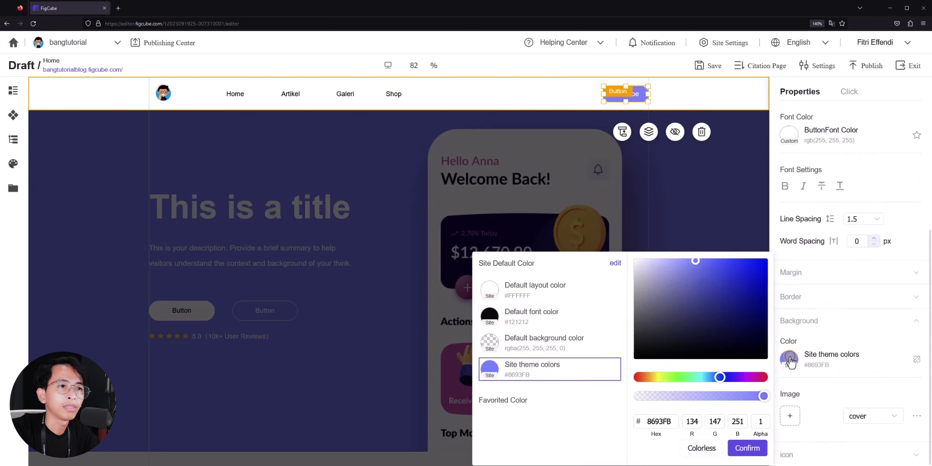
{"action": "left_click_drag", "start_coordinate": [725, 380], "coordinate": [773, 378]}
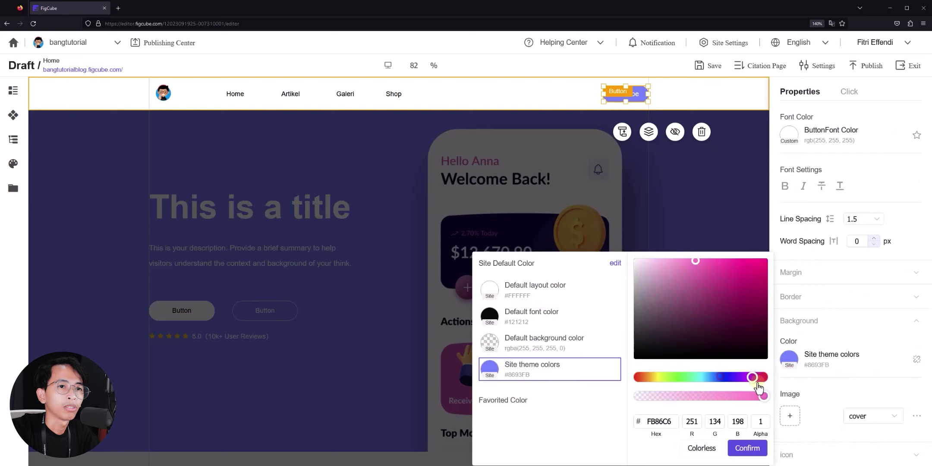
{"action": "left_click_drag", "start_coordinate": [748, 322], "coordinate": [781, 265]}
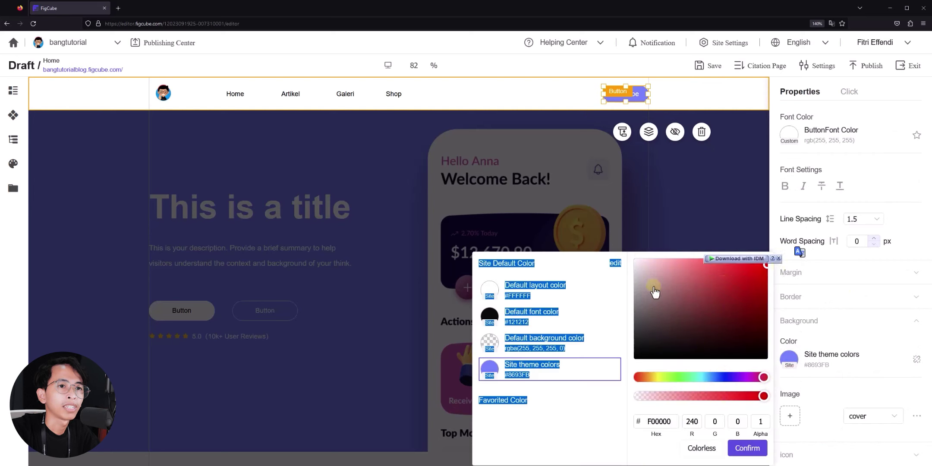
{"action": "left_click", "coordinate": [747, 448]}
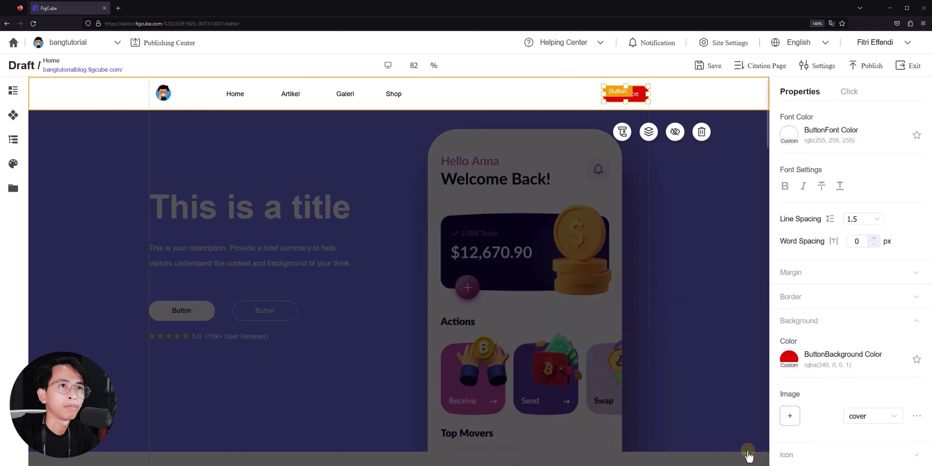
Save the Header 02 common section and exit its editing to return to the home page
{"action": "left_click", "coordinate": [683, 110]}
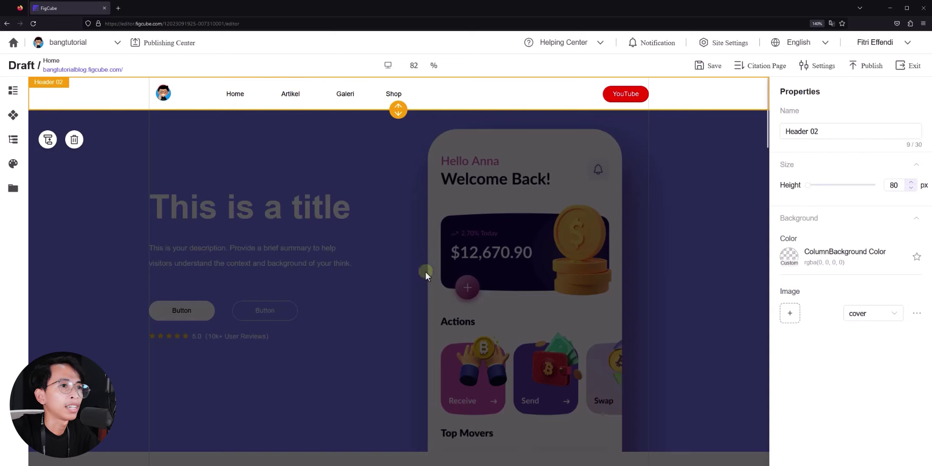
{"action": "left_click", "coordinate": [711, 68]}
{"action": "left_click", "coordinate": [906, 69]}
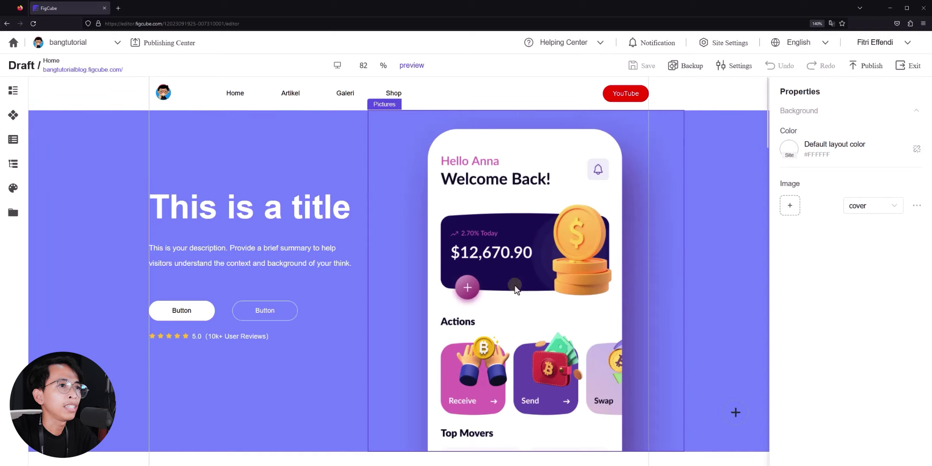
Replace the home page's hero title with "Bang Tutorial"
{"action": "left_click", "coordinate": [273, 211]}
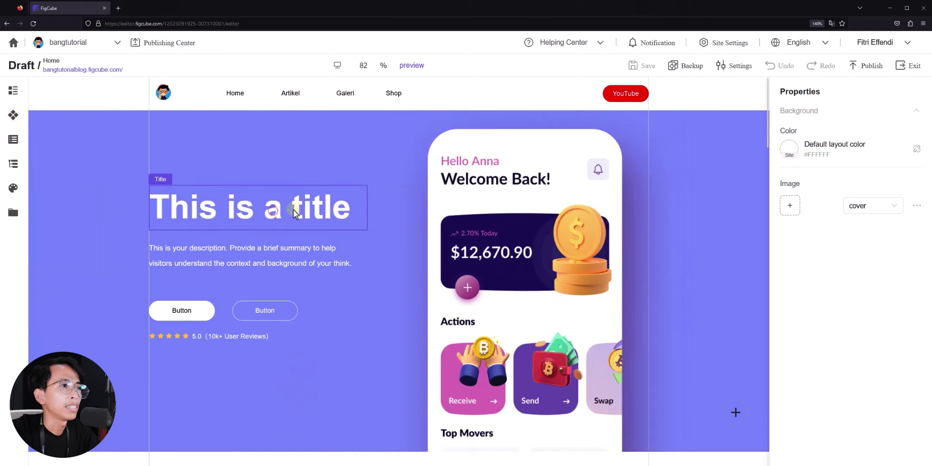
{"action": "triple_click", "coordinate": [857, 243]}
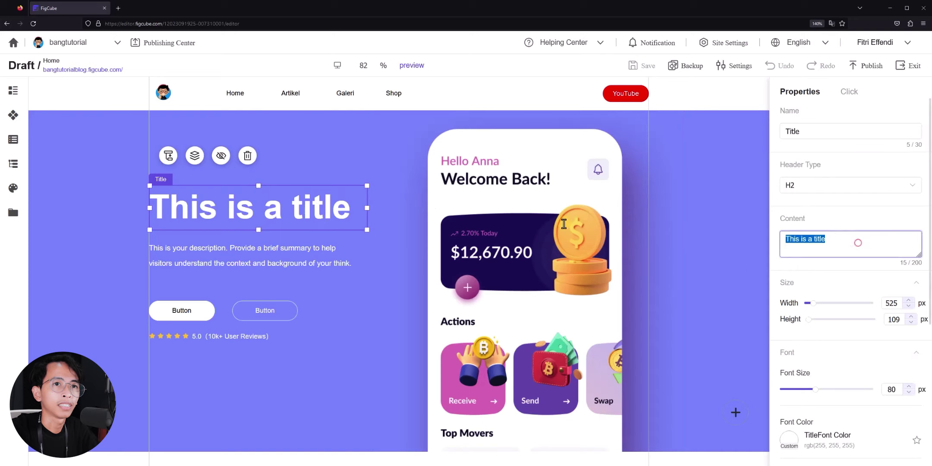
{"action": "type", "text": "Bang Tutorial"}
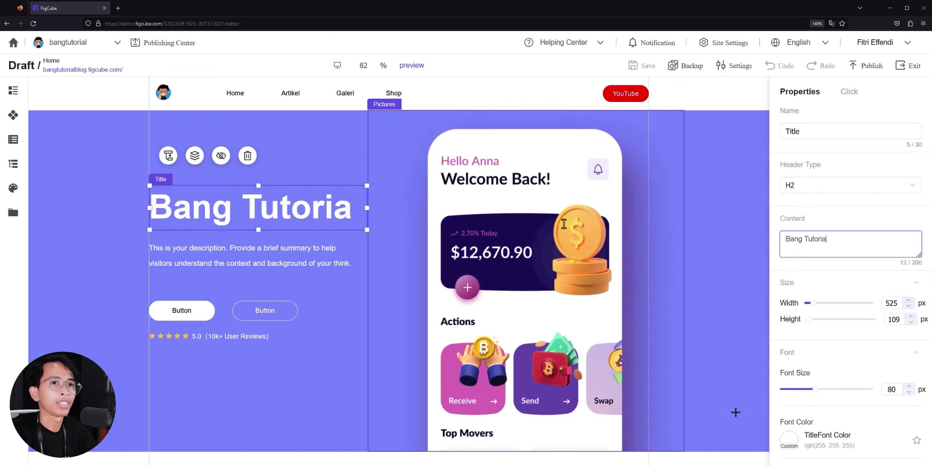
Set the hero description to "Content Creator yang sering membahas tutorial seperti editing video, desain grafis, YouTube dan informasi teknologi terbaru lainnya."
{"action": "left_click", "coordinate": [190, 254]}
{"action": "key", "text": "ctrl+a"}
{"action": "type", "text": "Content Creator yang sering membahas tutorial seperti editing video, desain grafis, YouTube dan informasi teknologi terbaru lainnya."}
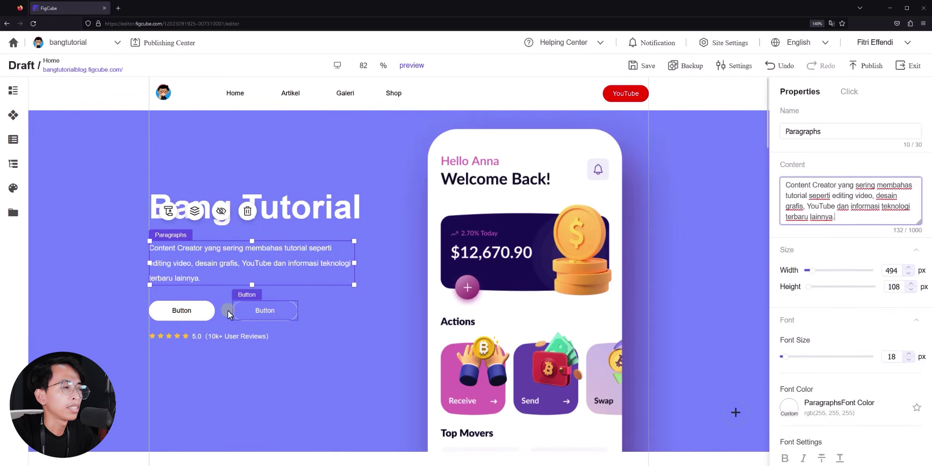
Label the first hero button YouTube and set its background color to pure red, rgb 255, 0, 0
{"action": "left_click", "coordinate": [201, 314]}
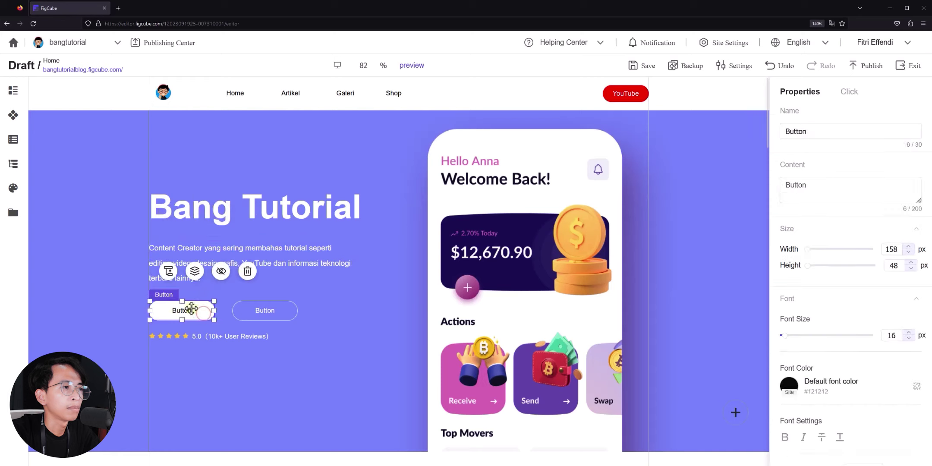
{"action": "double_click", "coordinate": [822, 187]}
{"action": "type", "text": "YouTube"}
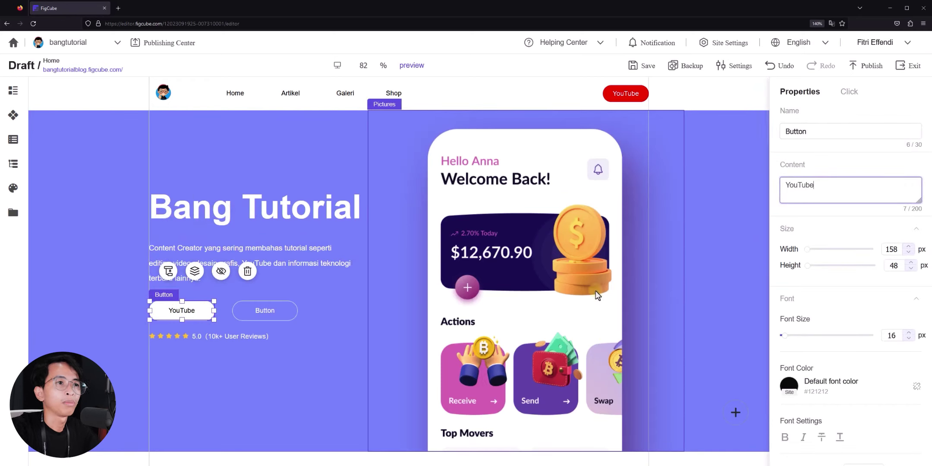
{"action": "scroll", "coordinate": [798, 388], "scroll_direction": "down", "scroll_amount": 6}
{"action": "left_click", "coordinate": [790, 358]}
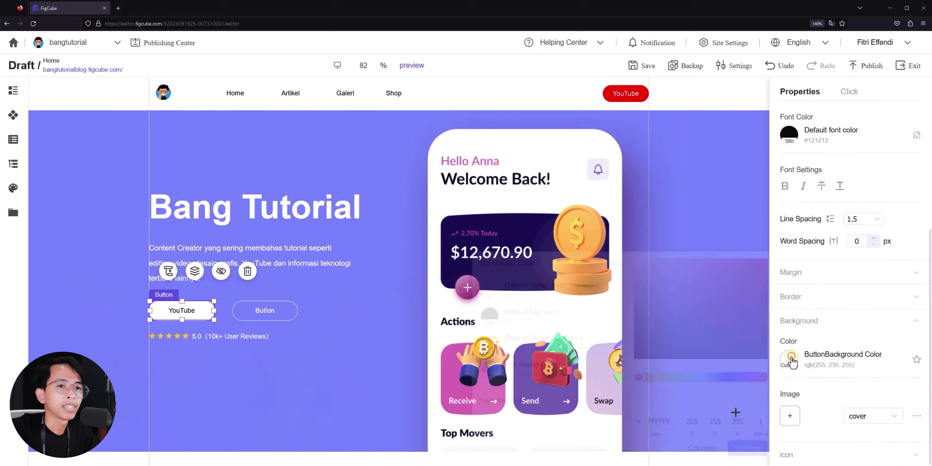
{"action": "left_click_drag", "start_coordinate": [738, 277], "coordinate": [773, 235]}
{"action": "left_click", "coordinate": [748, 447]}
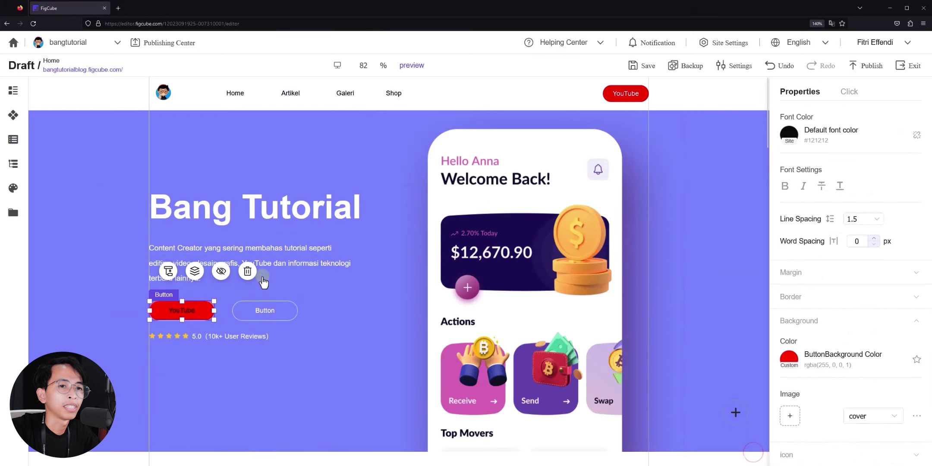
Set the hero YouTube button's font color to white, and label the second hero button Instagram with a purple background
{"action": "scroll", "coordinate": [819, 269], "scroll_direction": "up", "scroll_amount": 3}
{"action": "left_click", "coordinate": [792, 237]}
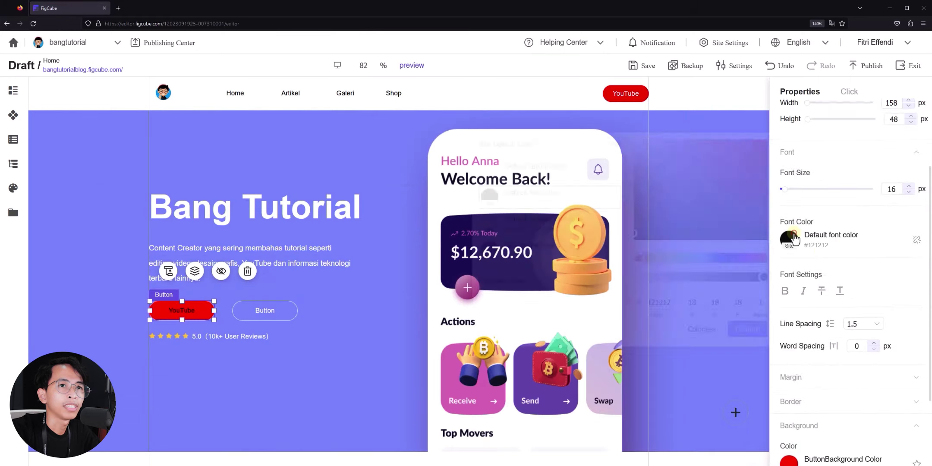
{"action": "left_click_drag", "start_coordinate": [518, 233], "coordinate": [607, 117]}
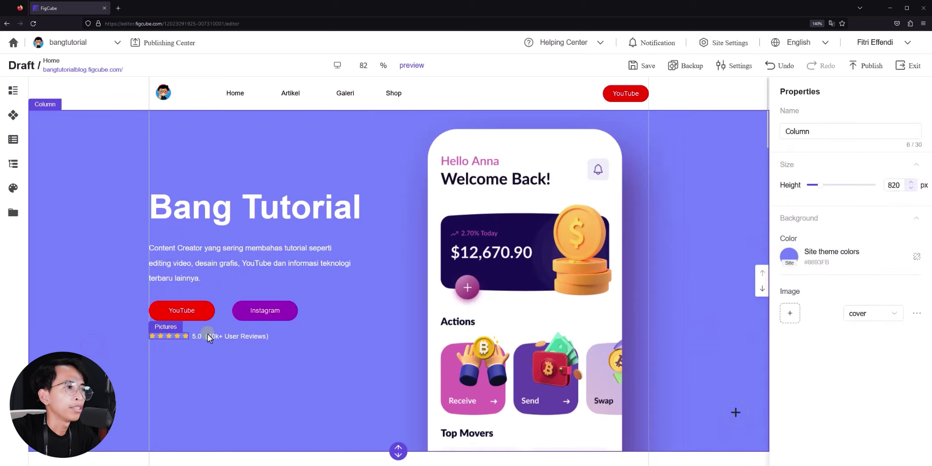
Delete the star rating picture and the user review text below the hero buttons
{"action": "left_click", "coordinate": [185, 336]}
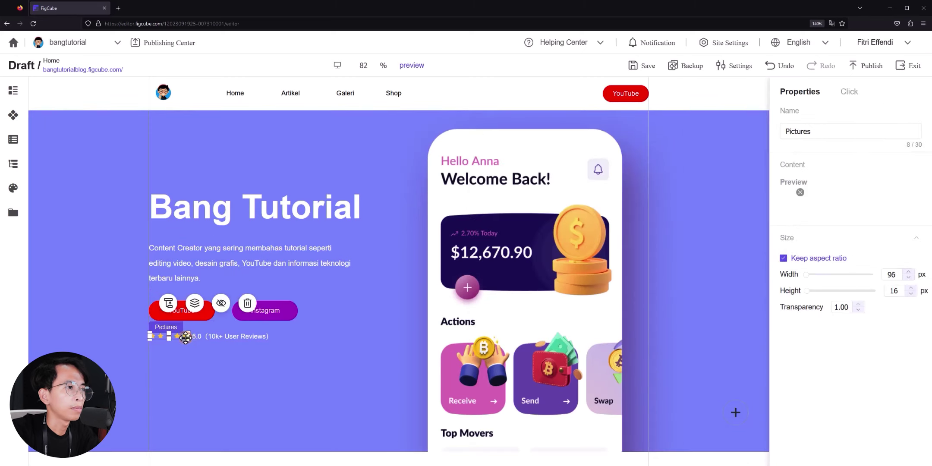
{"action": "left_click", "coordinate": [247, 304]}
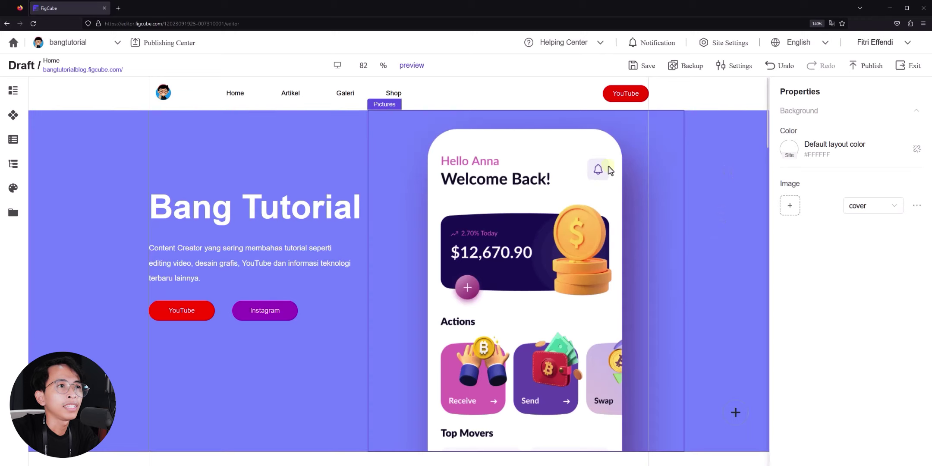
Replace the hero phone picture with Foto-banner-1-768x703.png.webp, shrink it and place it beside the hero text
{"action": "left_click", "coordinate": [553, 197]}
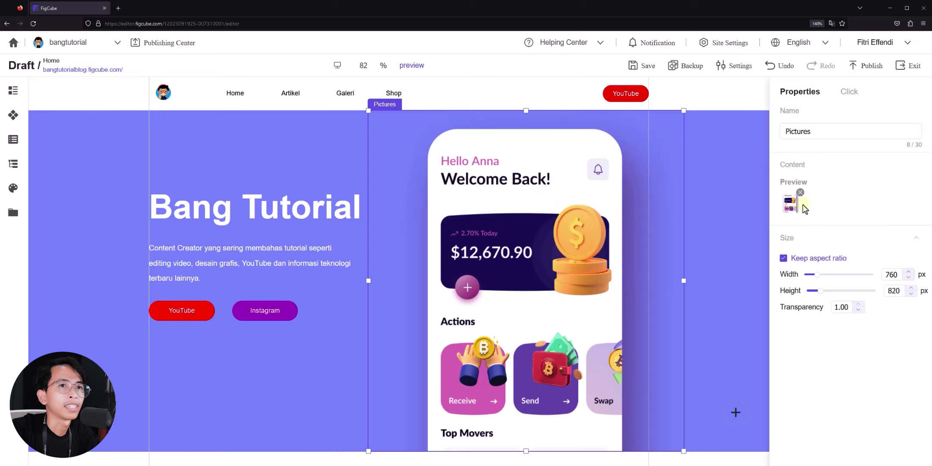
{"action": "left_click", "coordinate": [793, 203]}
{"action": "left_click", "coordinate": [215, 62]}
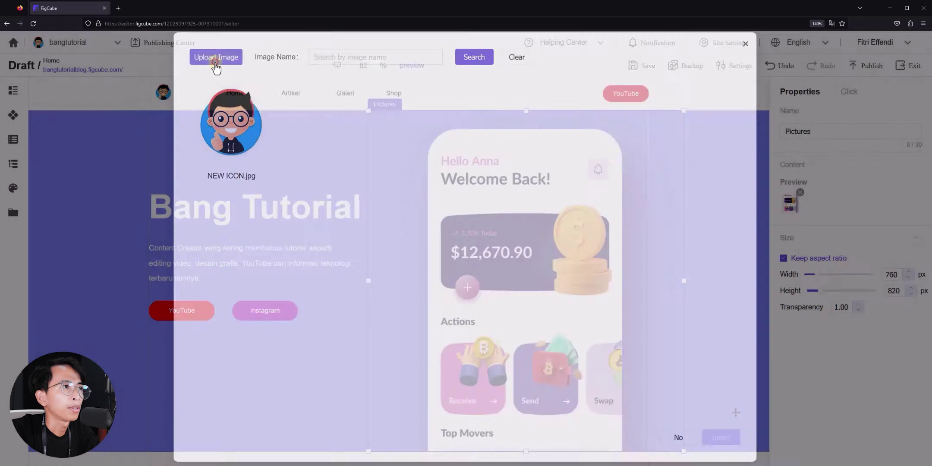
{"action": "double_click", "coordinate": [430, 181]}
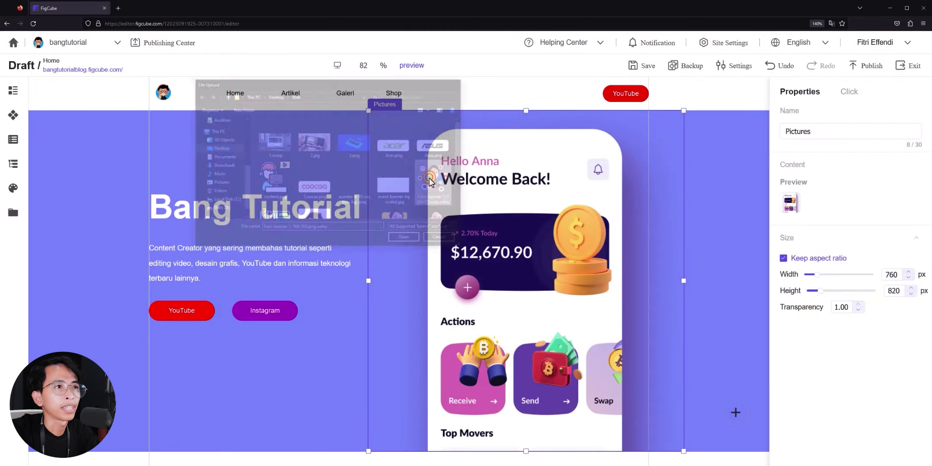
{"action": "left_click_drag", "start_coordinate": [555, 245], "coordinate": [544, 244]}
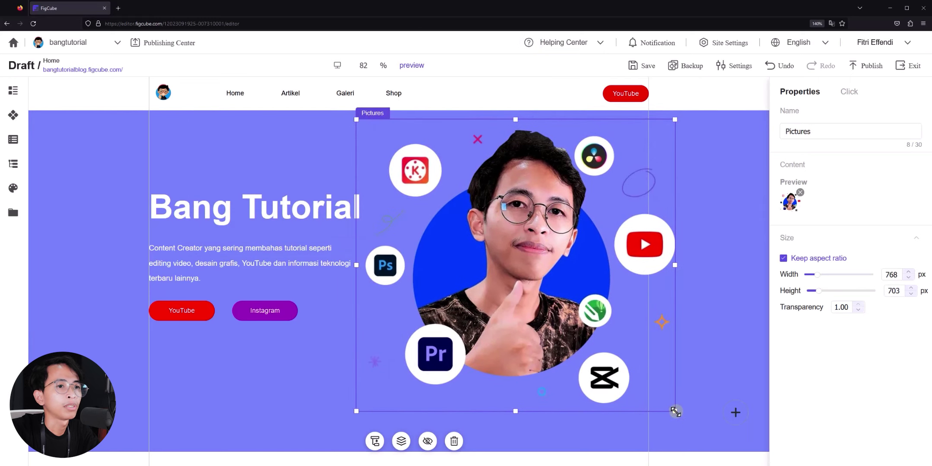
{"action": "left_click_drag", "start_coordinate": [675, 411], "coordinate": [595, 337]}
Set the hero column's background color to dark navy blue, rgba 15, 8, 93, 1
{"action": "left_click", "coordinate": [549, 142]}
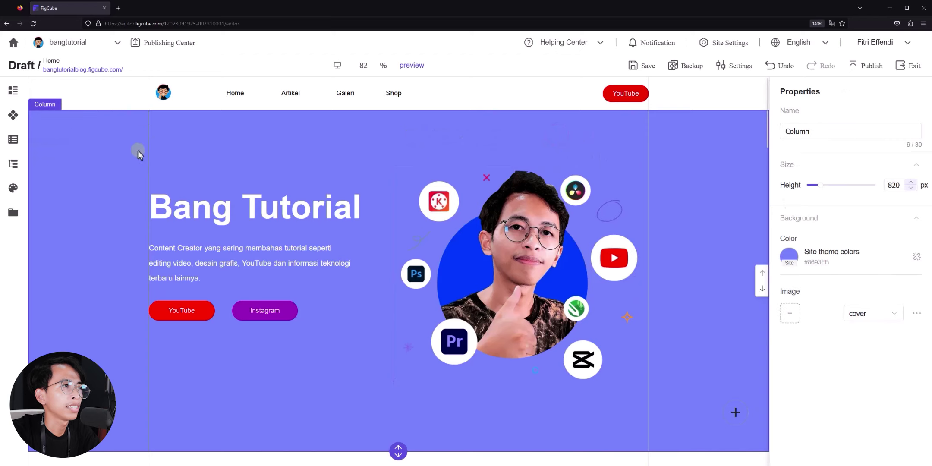
{"action": "left_click", "coordinate": [790, 258]}
{"action": "left_click_drag", "start_coordinate": [726, 279], "coordinate": [730, 276]}
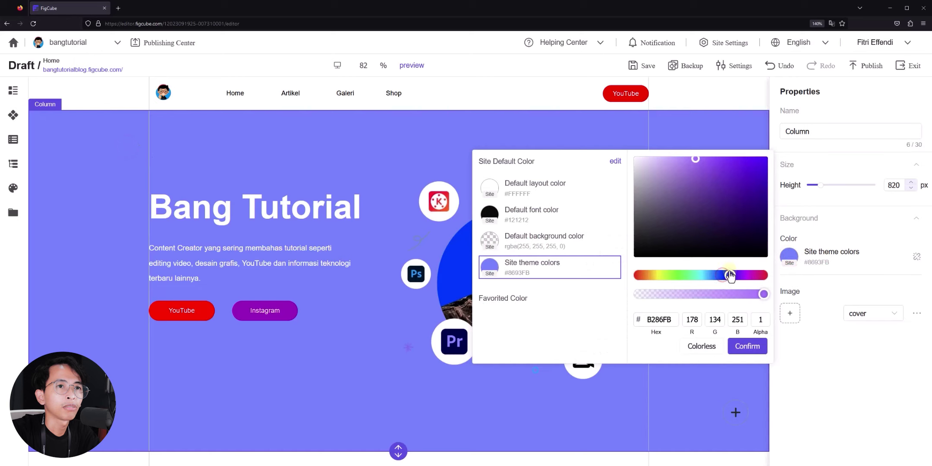
{"action": "left_click", "coordinate": [735, 200]}
{"action": "left_click", "coordinate": [747, 346]}
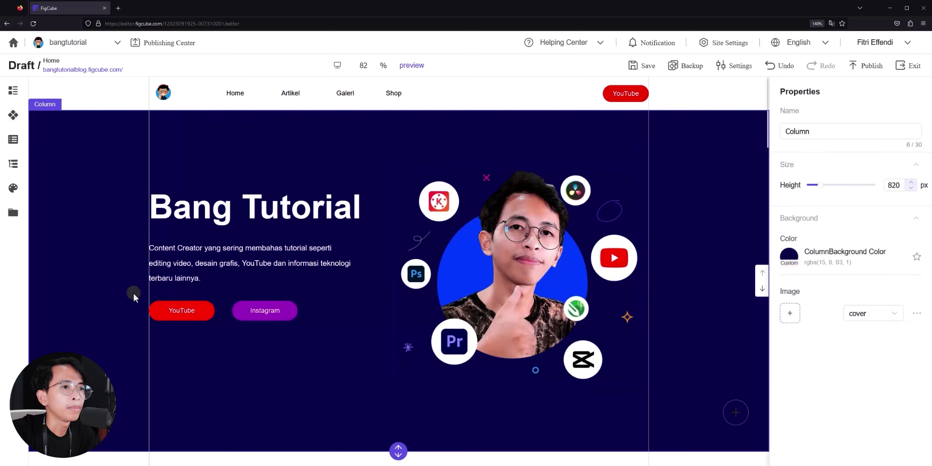
Upload a curved line-pattern image as the hero column's background image
{"action": "left_click", "coordinate": [786, 319]}
{"action": "left_click", "coordinate": [220, 61]}
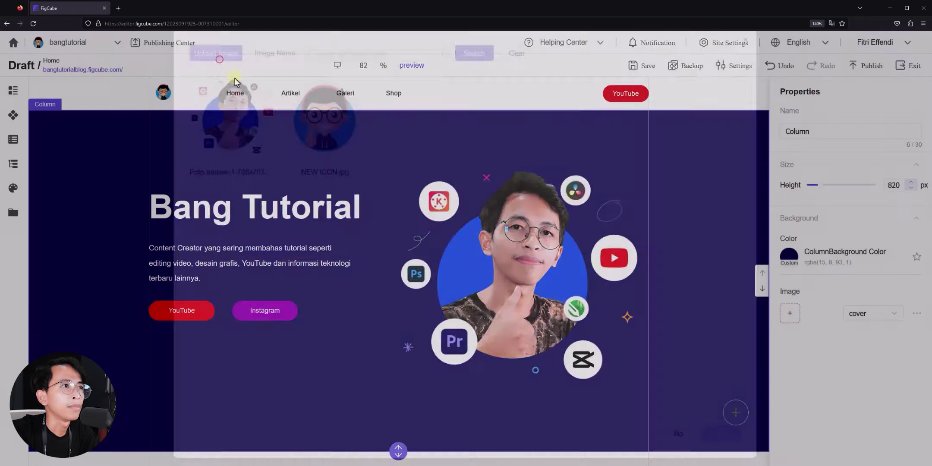
{"action": "double_click", "coordinate": [429, 125]}
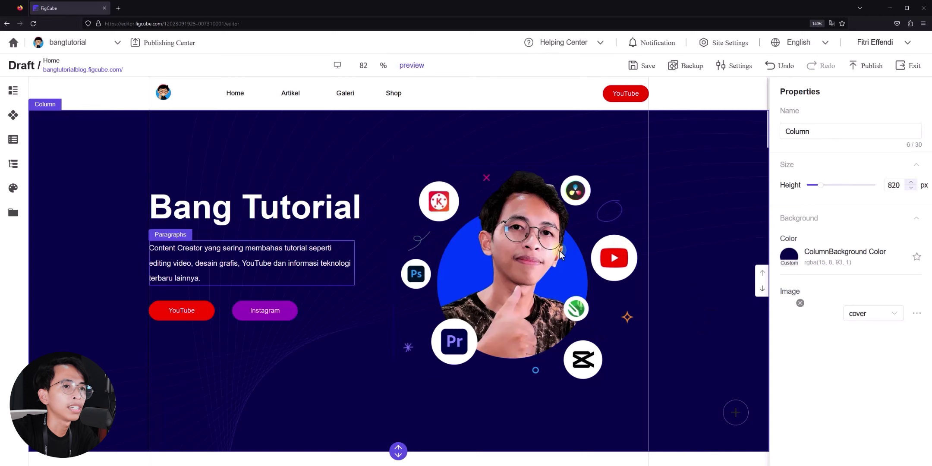
Change the title above the four cards to "Mau Belajar Apa?" and widen its centered text box to about 497 px
{"action": "scroll", "coordinate": [449, 233], "scroll_direction": "down", "scroll_amount": 7}
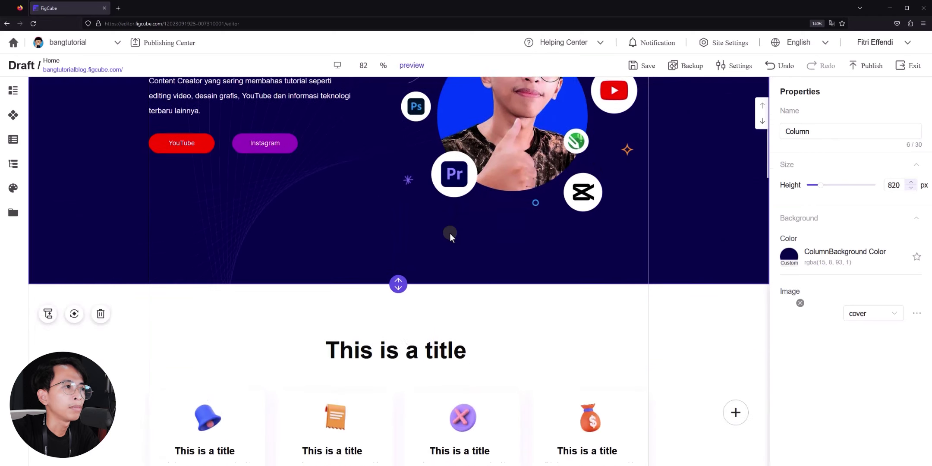
{"action": "scroll", "coordinate": [449, 233], "scroll_direction": "down", "scroll_amount": 1}
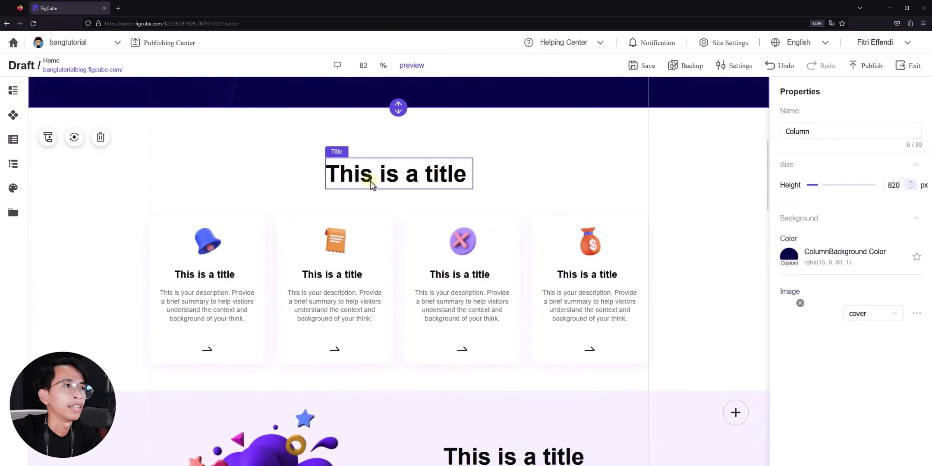
{"action": "left_click", "coordinate": [449, 165]}
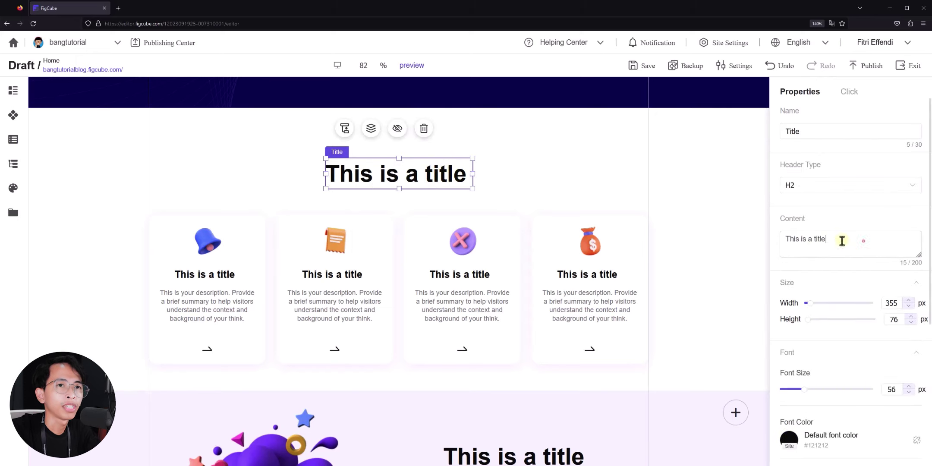
{"action": "triple_click", "coordinate": [861, 240]}
{"action": "type", "text": "Mau Belajar Apa?"}
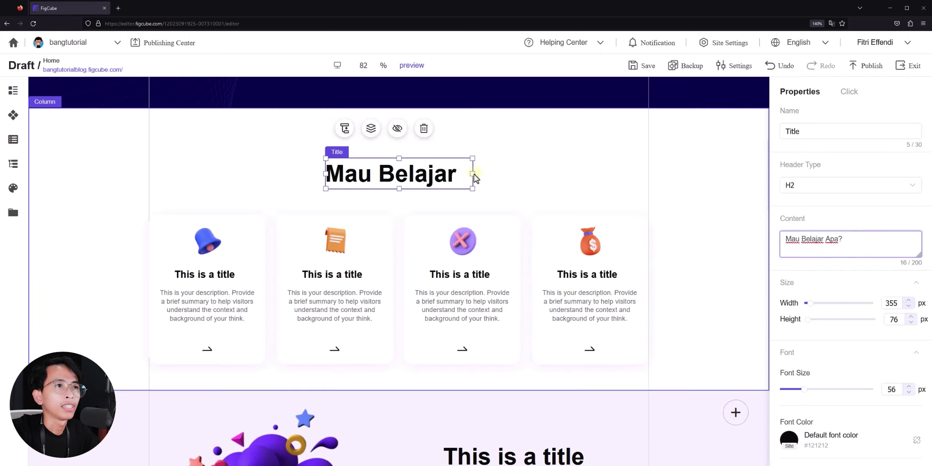
{"action": "left_click_drag", "start_coordinate": [525, 173], "coordinate": [461, 177]}
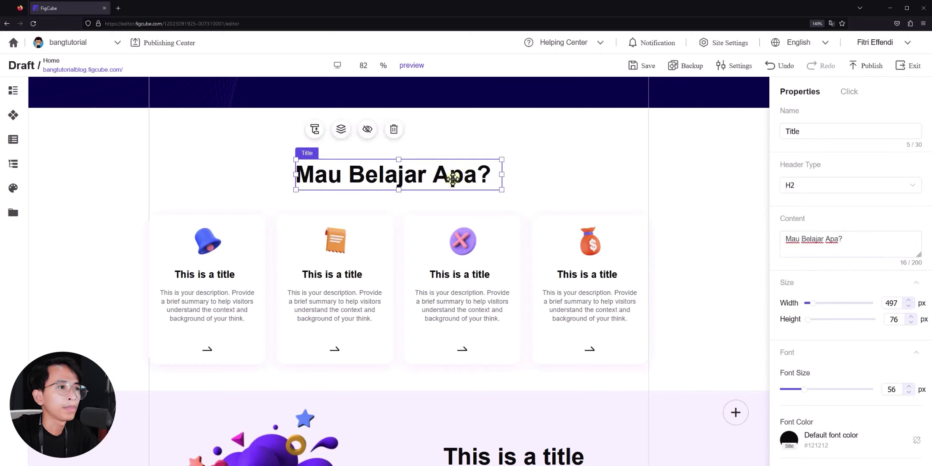
Replace the bell icon on the first card with content.png and set its width to 90 px
{"action": "left_click", "coordinate": [218, 238]}
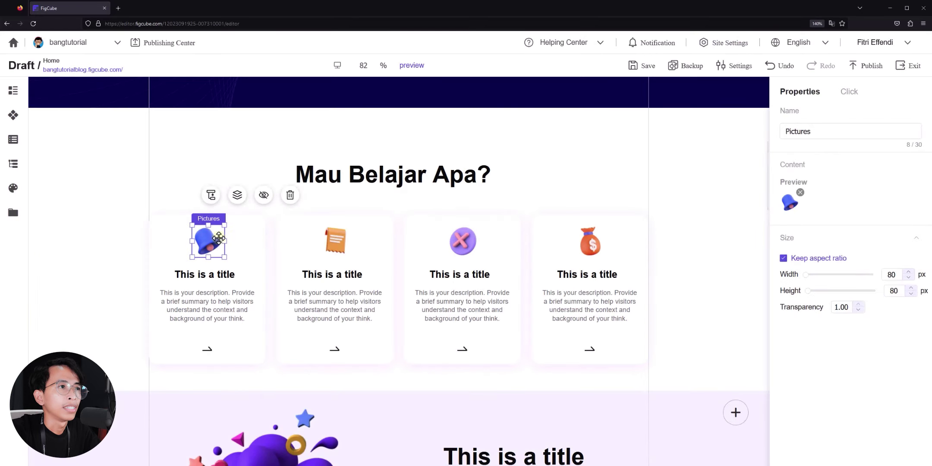
{"action": "left_click", "coordinate": [789, 202]}
{"action": "left_click", "coordinate": [214, 58]}
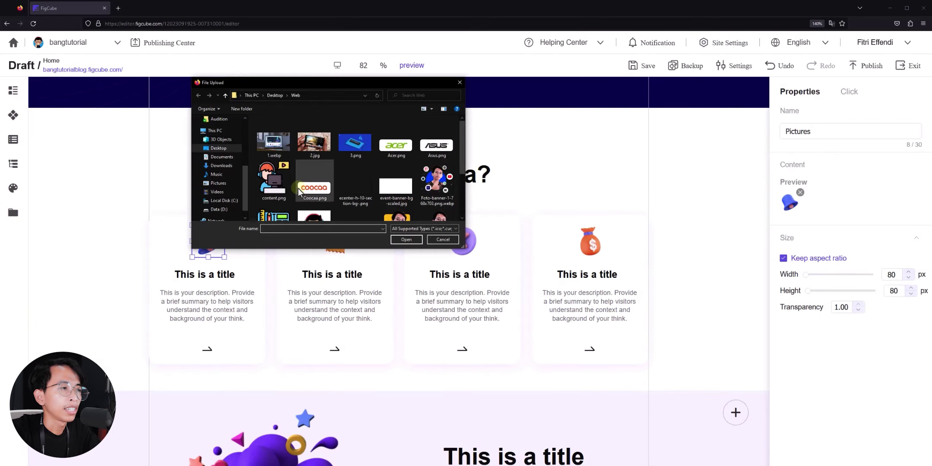
{"action": "double_click", "coordinate": [273, 192]}
{"action": "left_click_drag", "start_coordinate": [803, 273], "coordinate": [849, 273]}
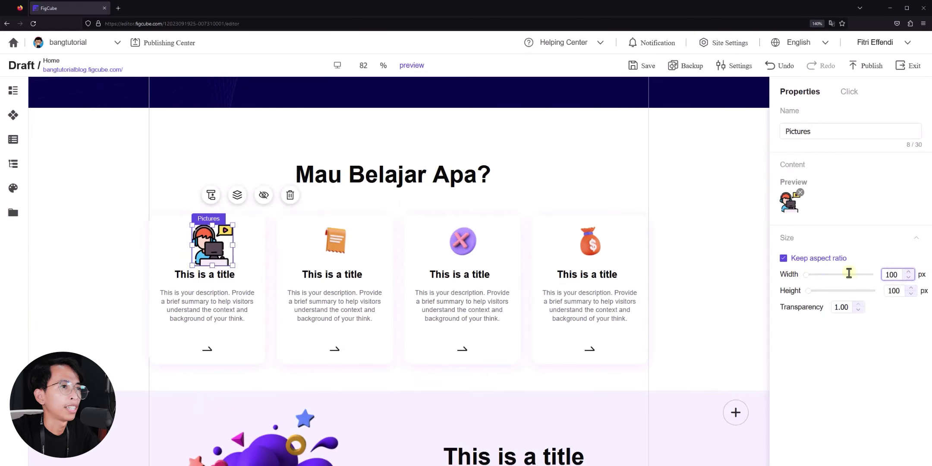
{"action": "type", "text": "90"}
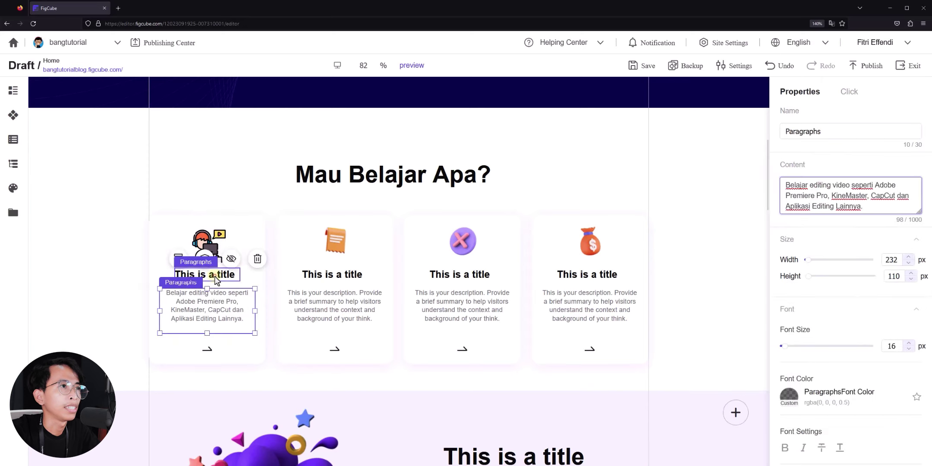
Change the first card's title to "Editing Video"
{"action": "left_click", "coordinate": [839, 190]}
{"action": "type", "text": "Edit"}
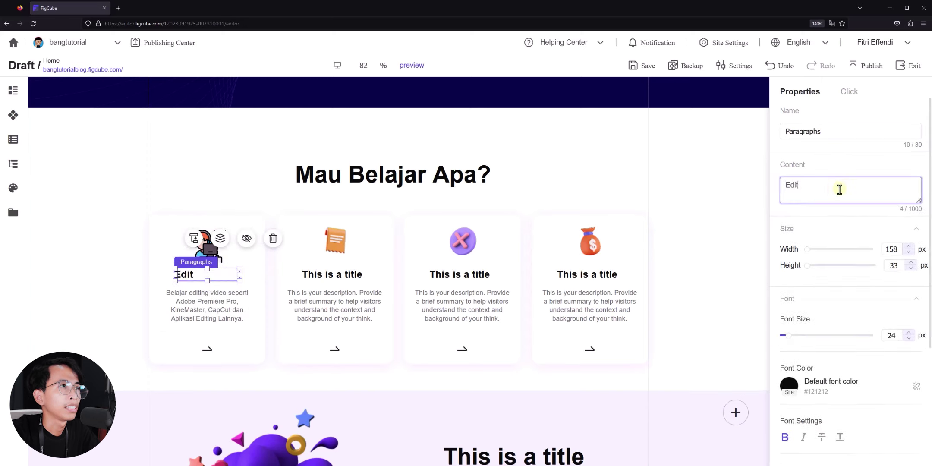
{"action": "type", "text": "ing Video"}
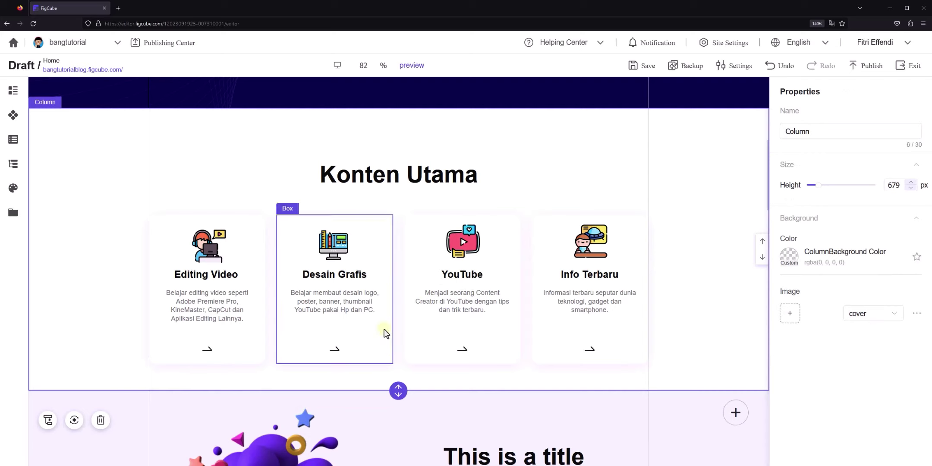
Increase the height of the "Konten Utama" column to about 777 px
{"action": "left_click_drag", "start_coordinate": [398, 390], "coordinate": [397, 430]}
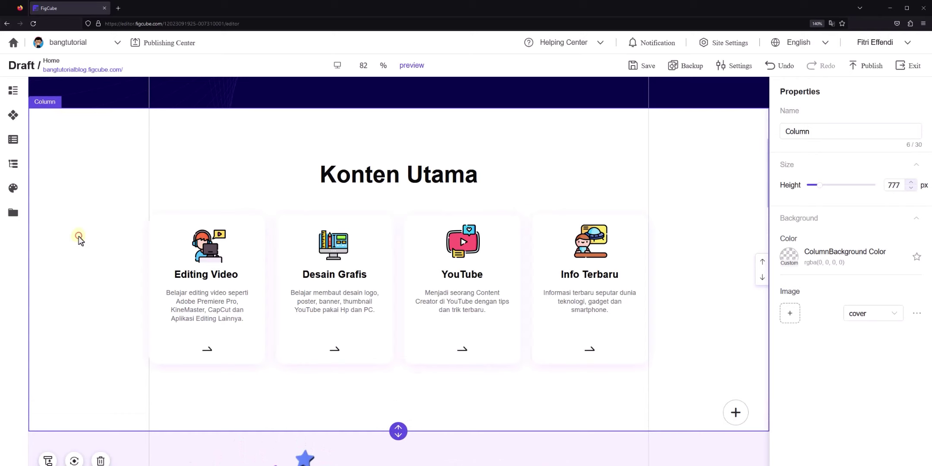
{"action": "scroll", "coordinate": [442, 217], "scroll_direction": "down", "scroll_amount": 3}
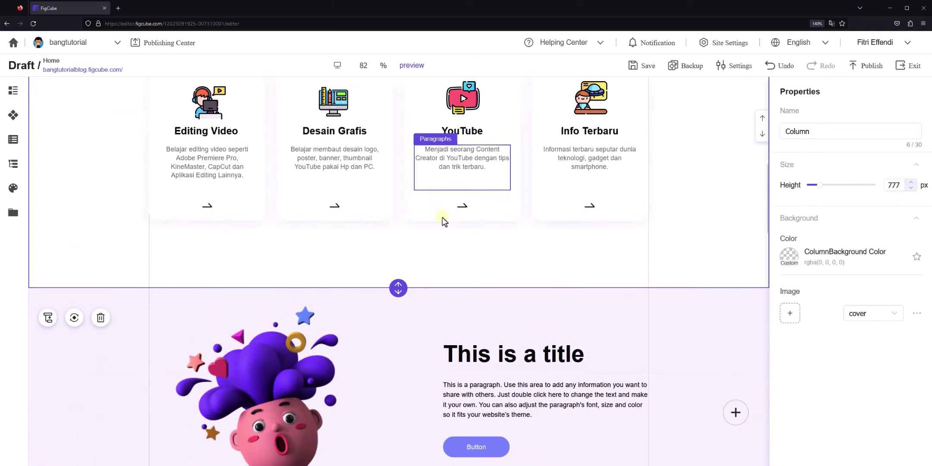
{"action": "scroll", "coordinate": [445, 282], "scroll_direction": "down", "scroll_amount": 7}
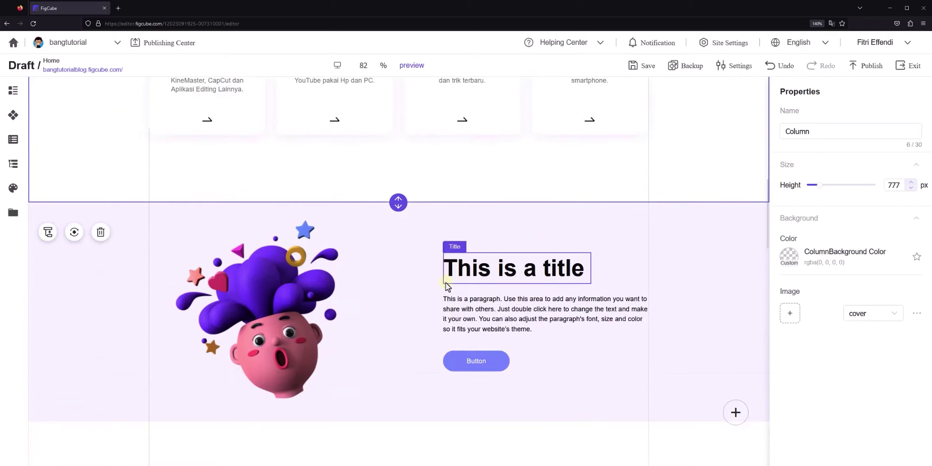
{"action": "scroll", "coordinate": [446, 283], "scroll_direction": "down", "scroll_amount": 12}
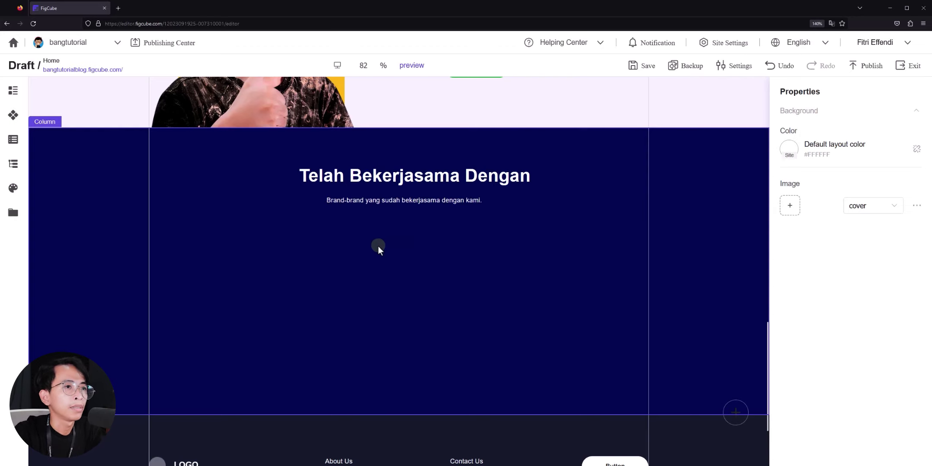
Browse the available page elements down to the media elements for the empty "Telah Bekerjasama Dengan" section
{"action": "left_click", "coordinate": [15, 95]}
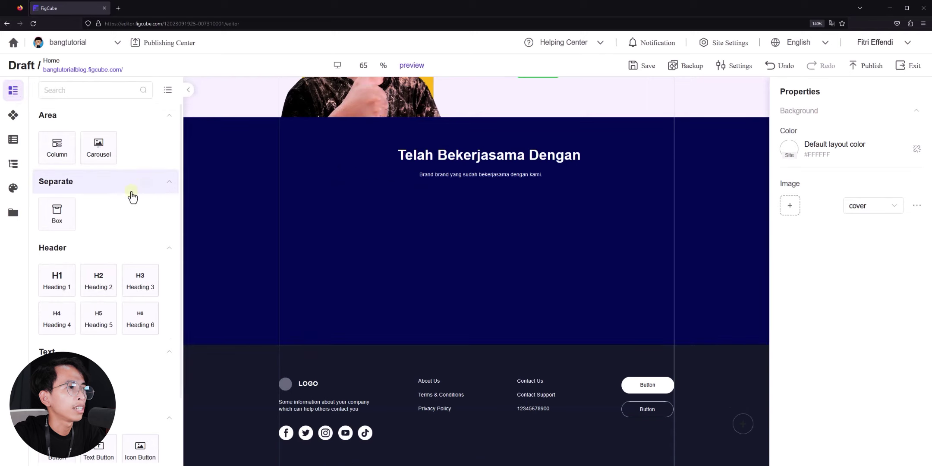
{"action": "scroll", "coordinate": [129, 198], "scroll_direction": "down", "scroll_amount": 3}
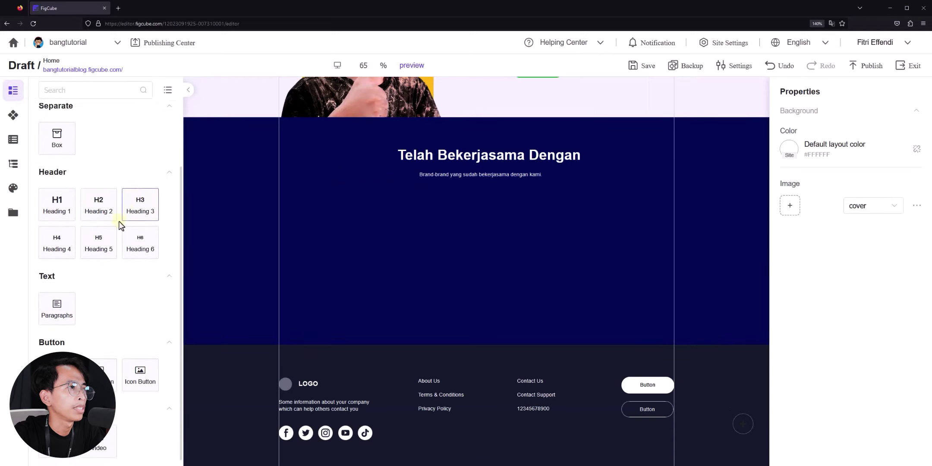
{"action": "scroll", "coordinate": [85, 277], "scroll_direction": "up", "scroll_amount": 2}
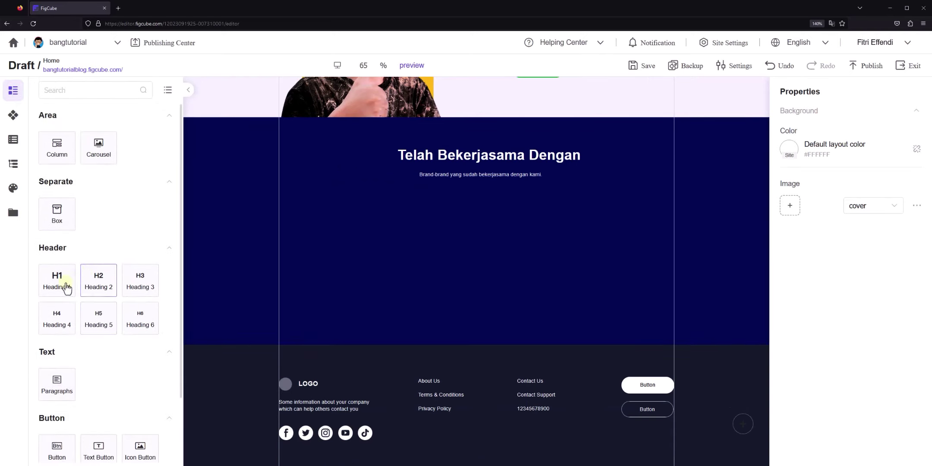
{"action": "scroll", "coordinate": [65, 289], "scroll_direction": "down", "scroll_amount": 2}
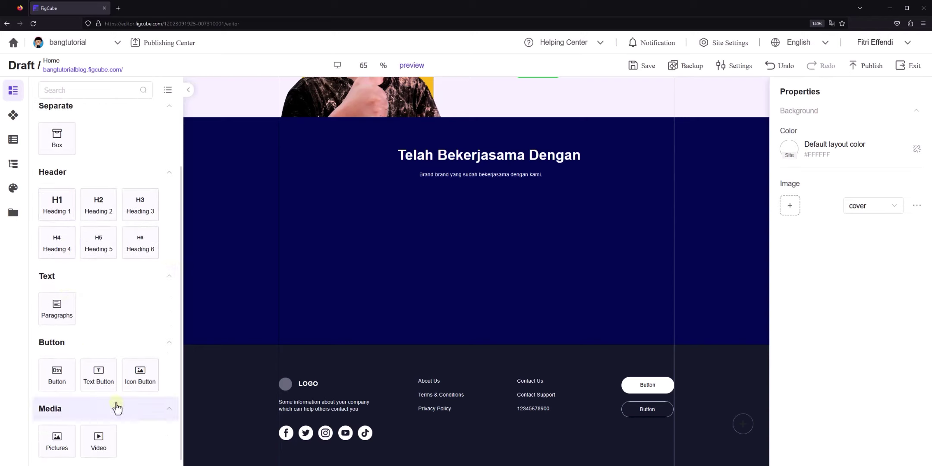